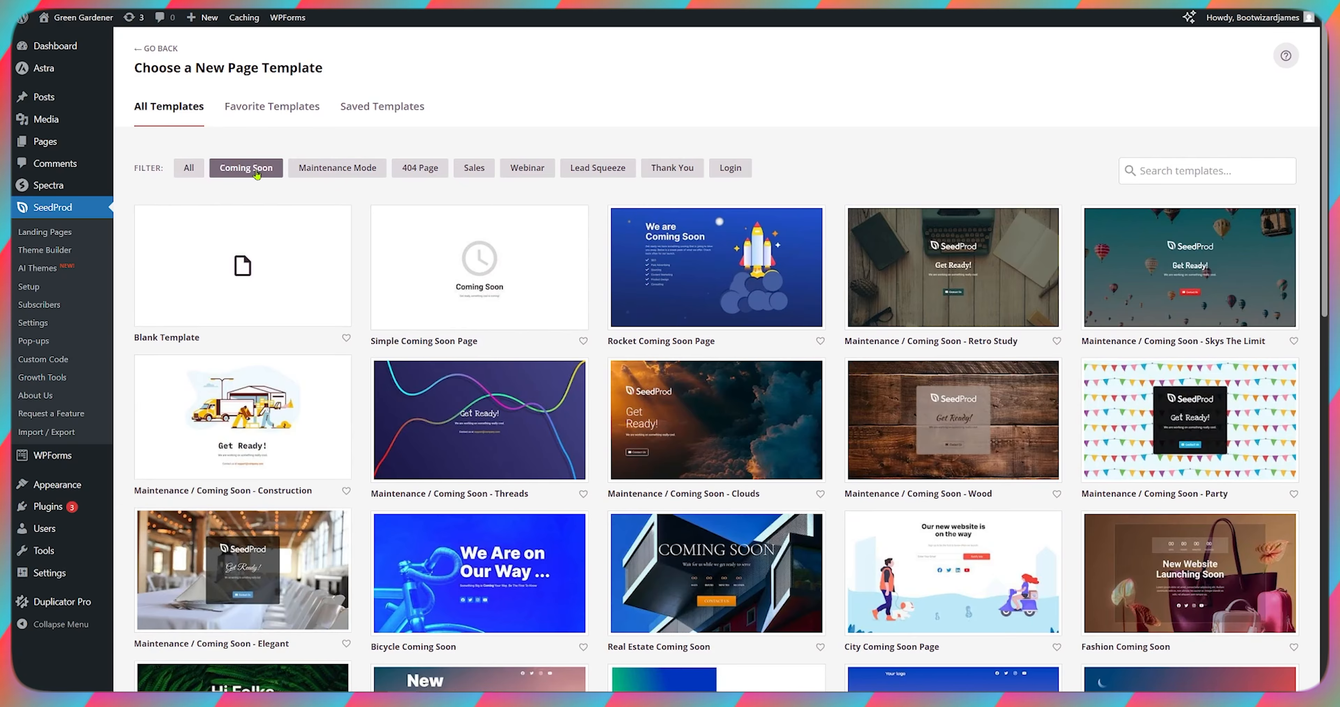
Browse the Maintenance Mode, 404 Page and Sales page templates, then return to the Coming Soon templates.
{"action": "left_click", "coordinate": [342, 168]}
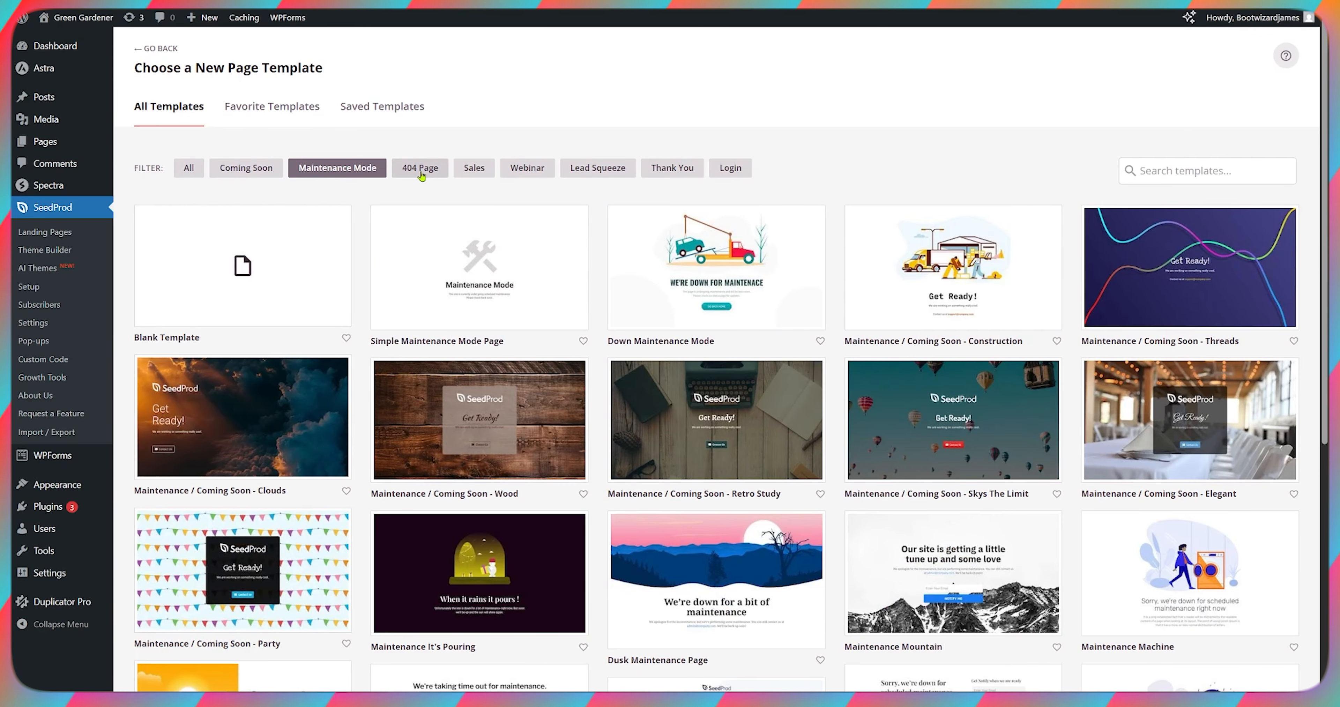
{"action": "left_click", "coordinate": [421, 175]}
{"action": "left_click", "coordinate": [474, 172]}
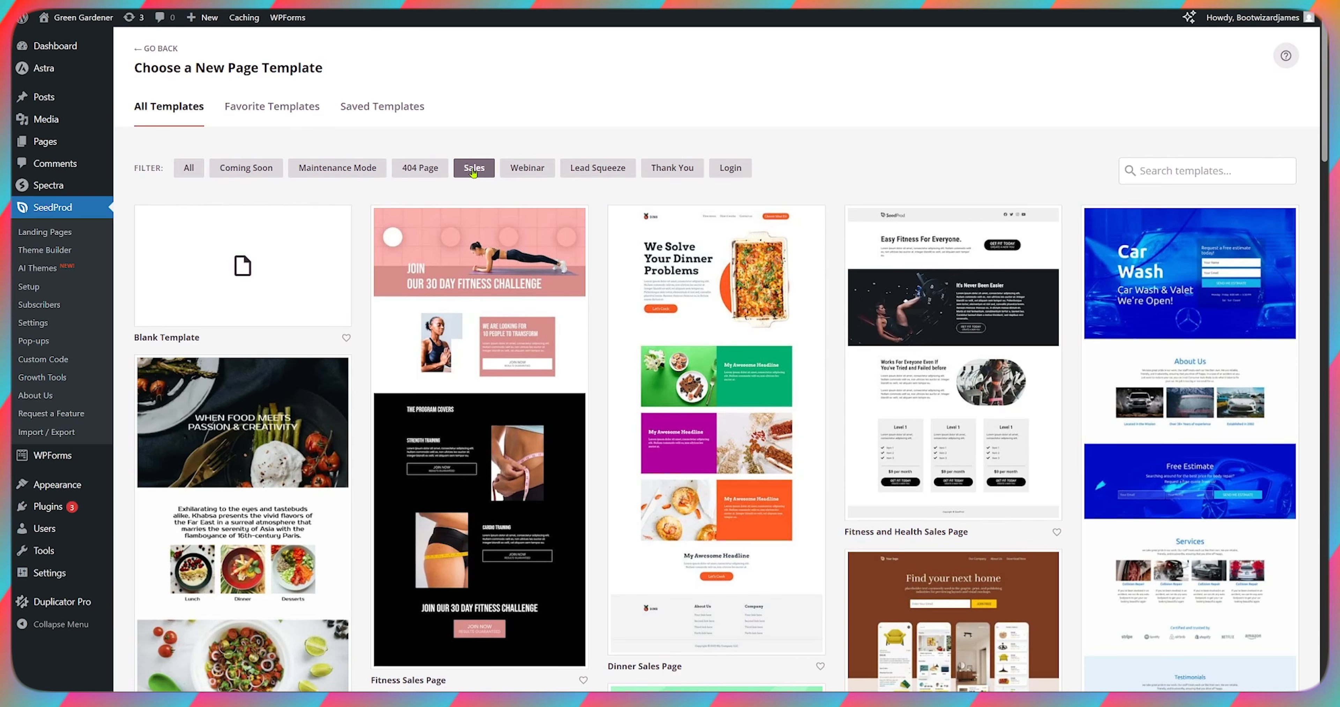
{"action": "left_click", "coordinate": [242, 174]}
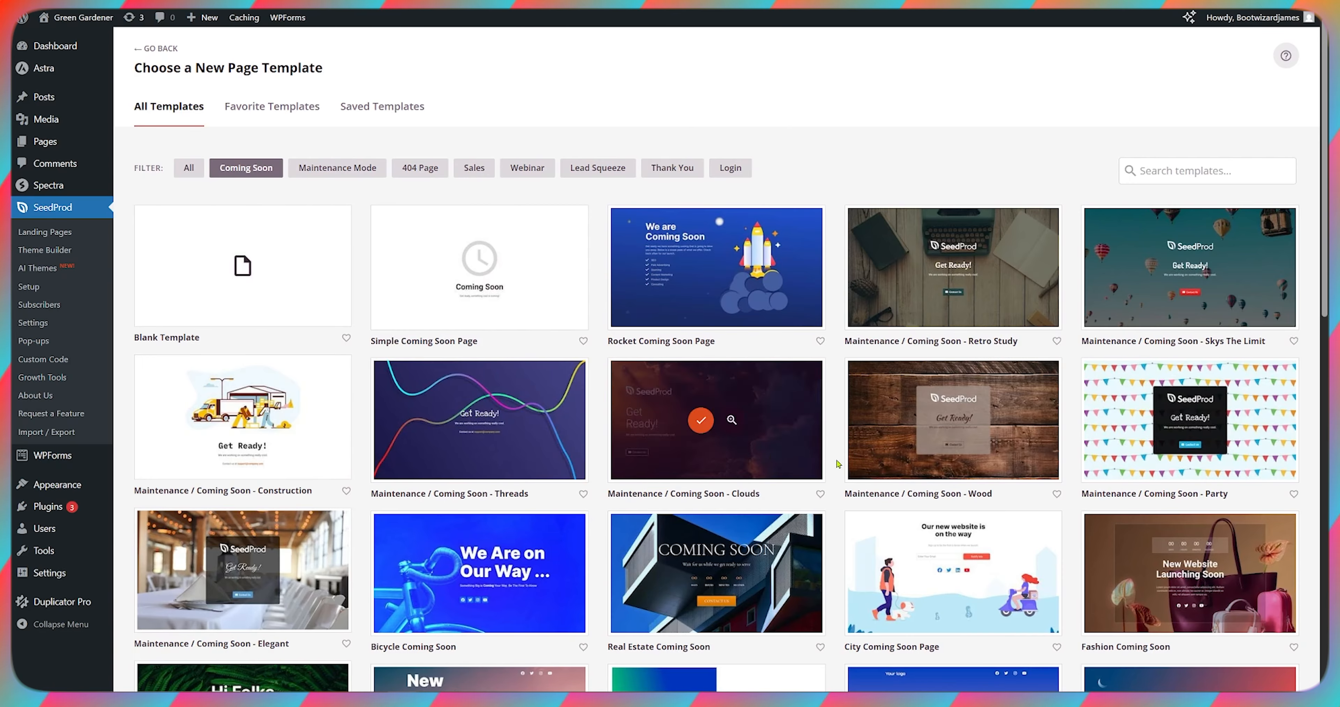
Start a new page from the Maintenance / Coming Soon - Retro Study template and enter its page name.
{"action": "mouse_move", "coordinate": [930, 627]}
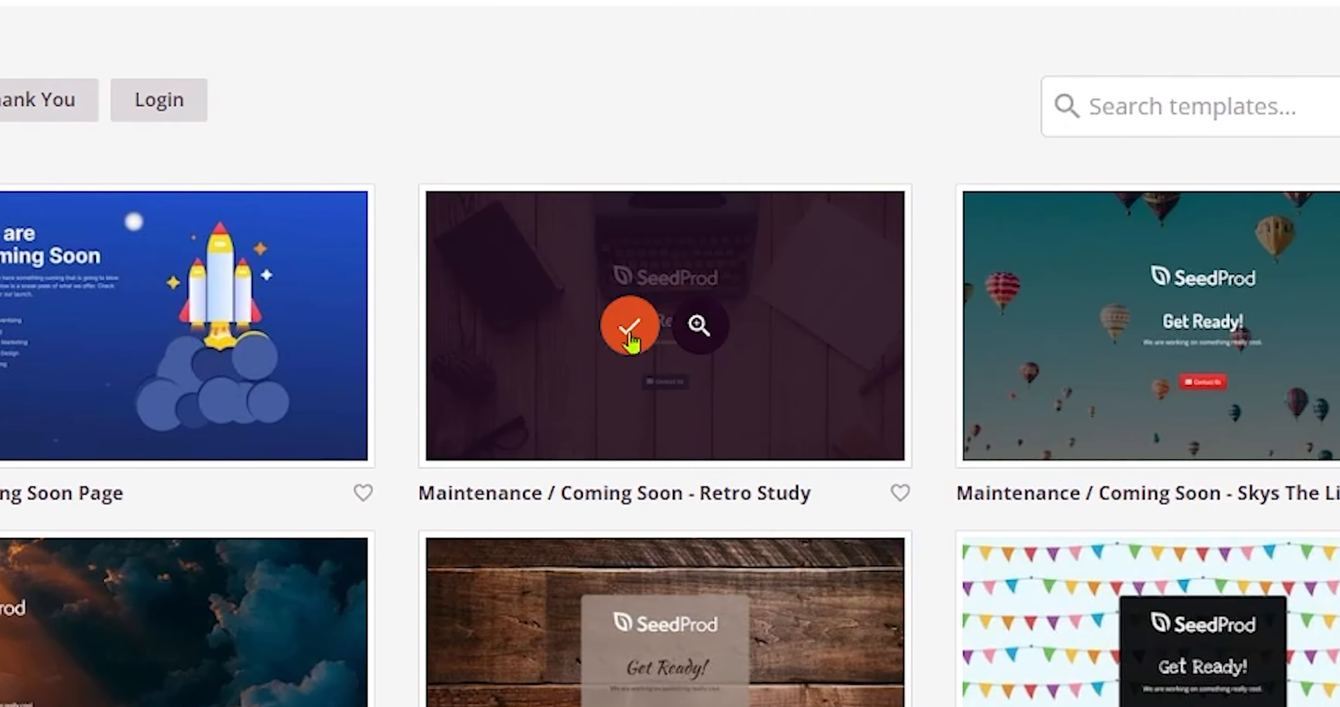
{"action": "left_click", "coordinate": [772, 297]}
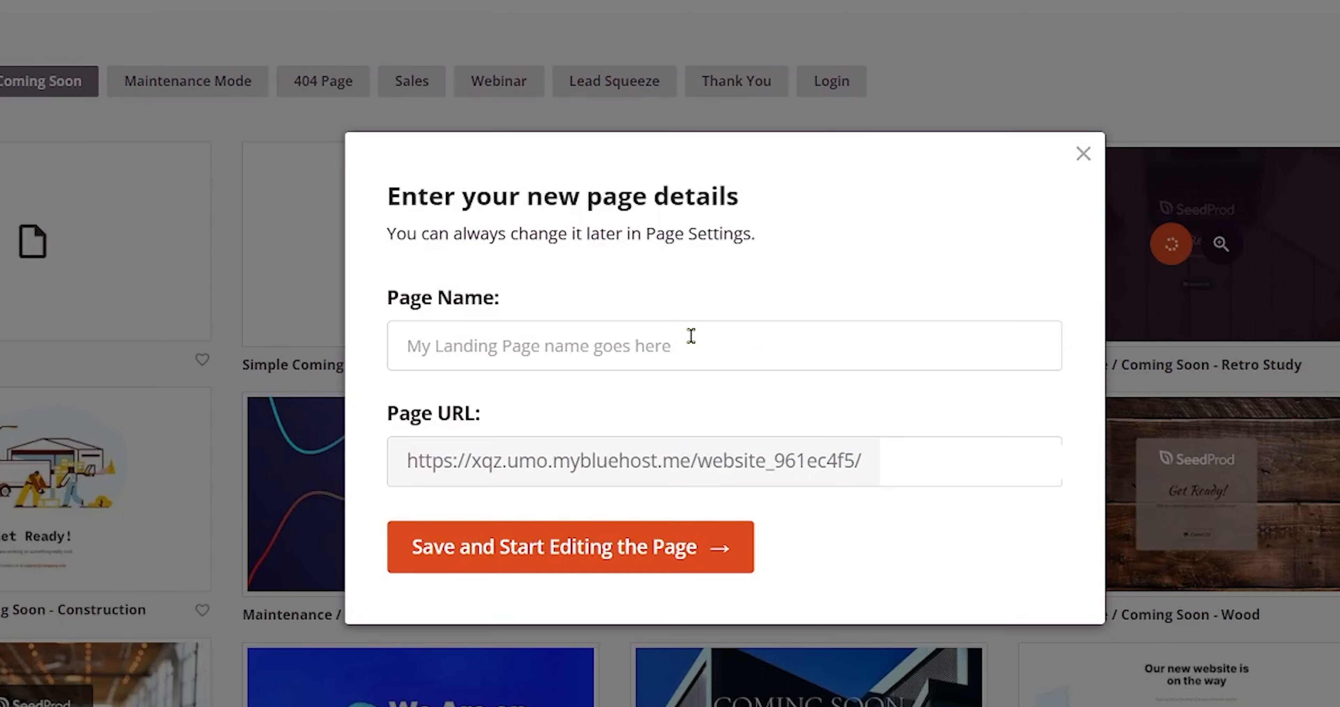
{"action": "left_click", "coordinate": [348, 395]}
{"action": "type", "text": "Tay"}
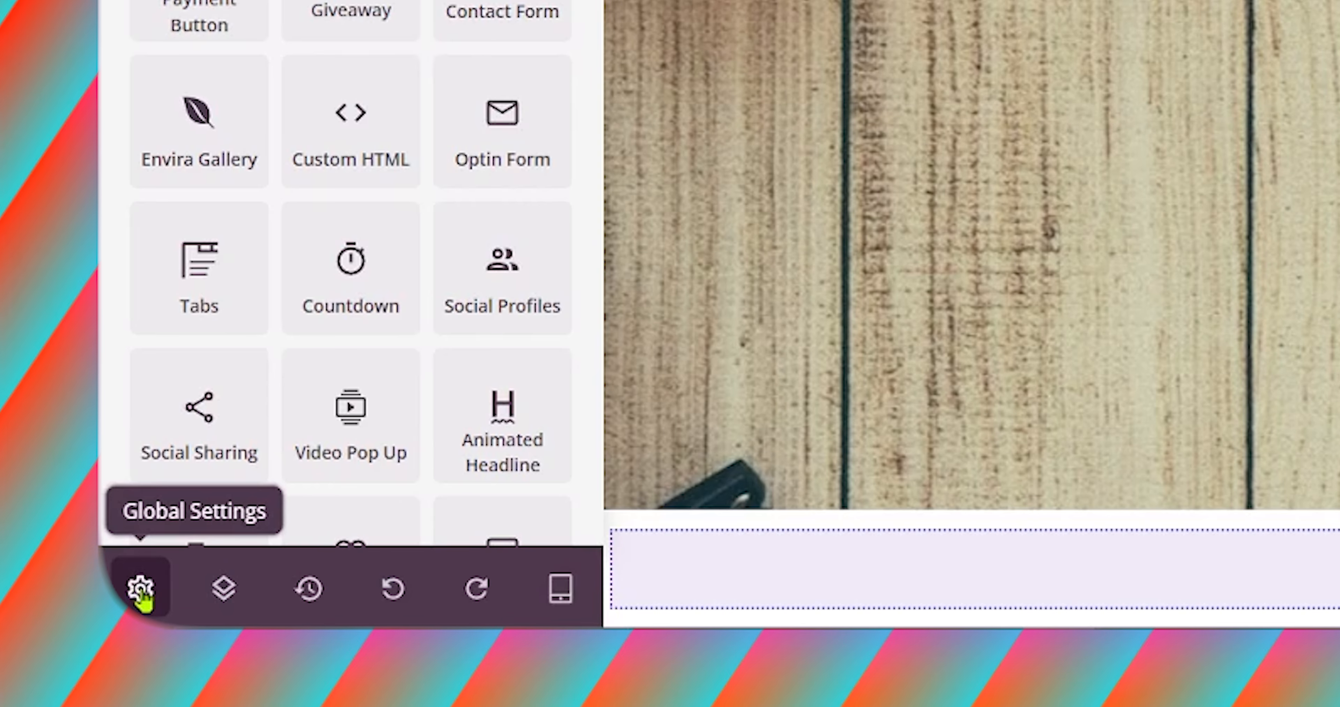
Remove the typewriter background image in the page's global background settings.
{"action": "left_click", "coordinate": [141, 595]}
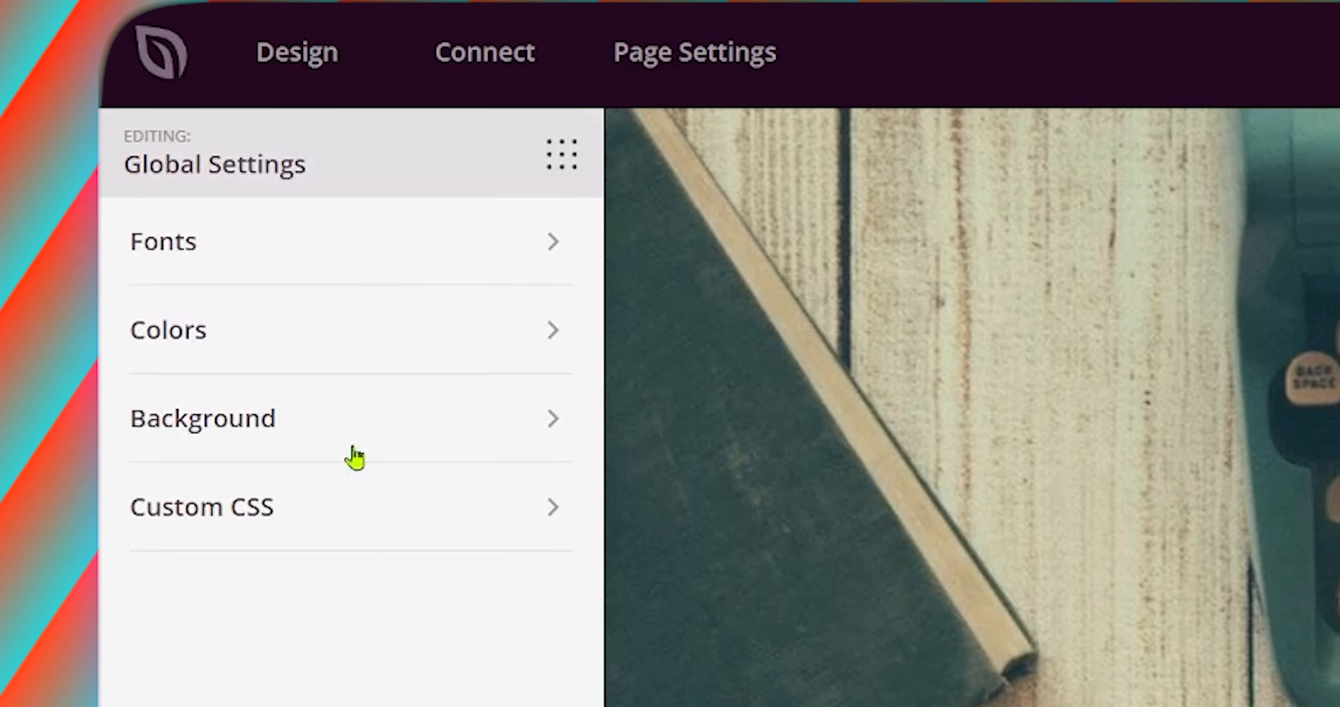
{"action": "left_click", "coordinate": [353, 414]}
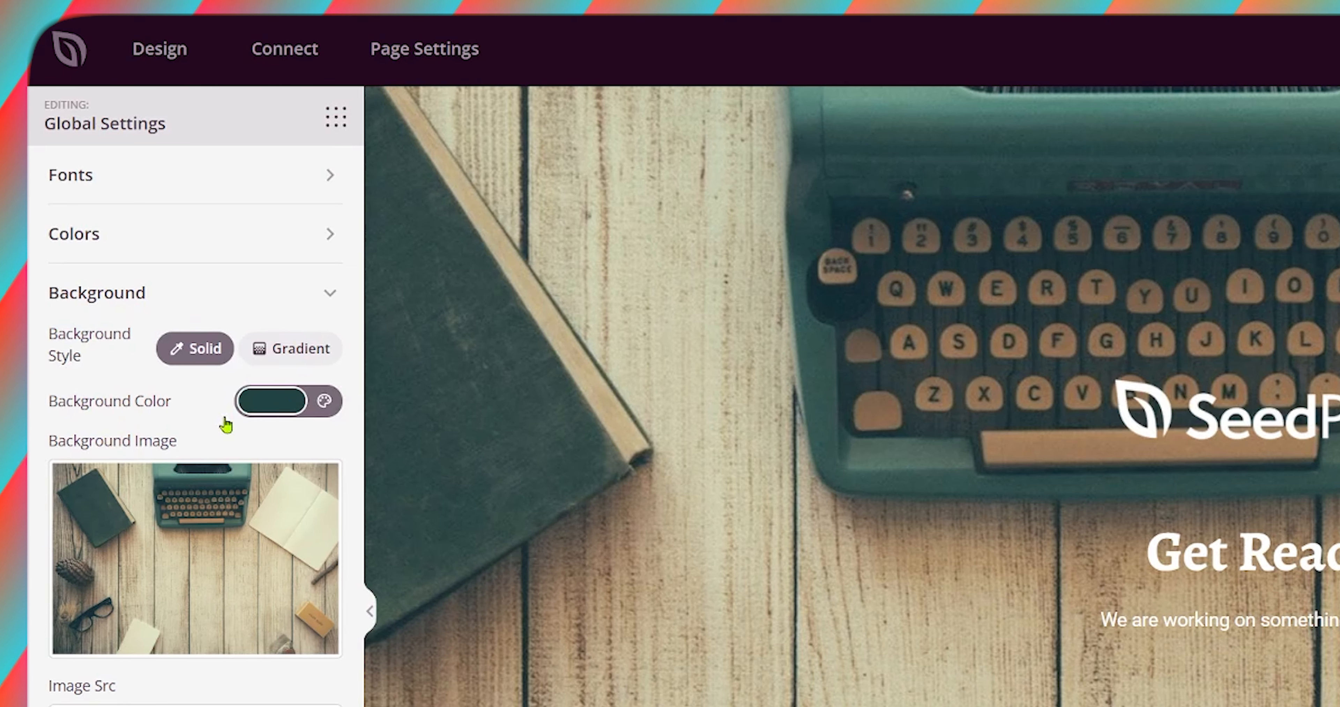
{"action": "mouse_move", "coordinate": [188, 477]}
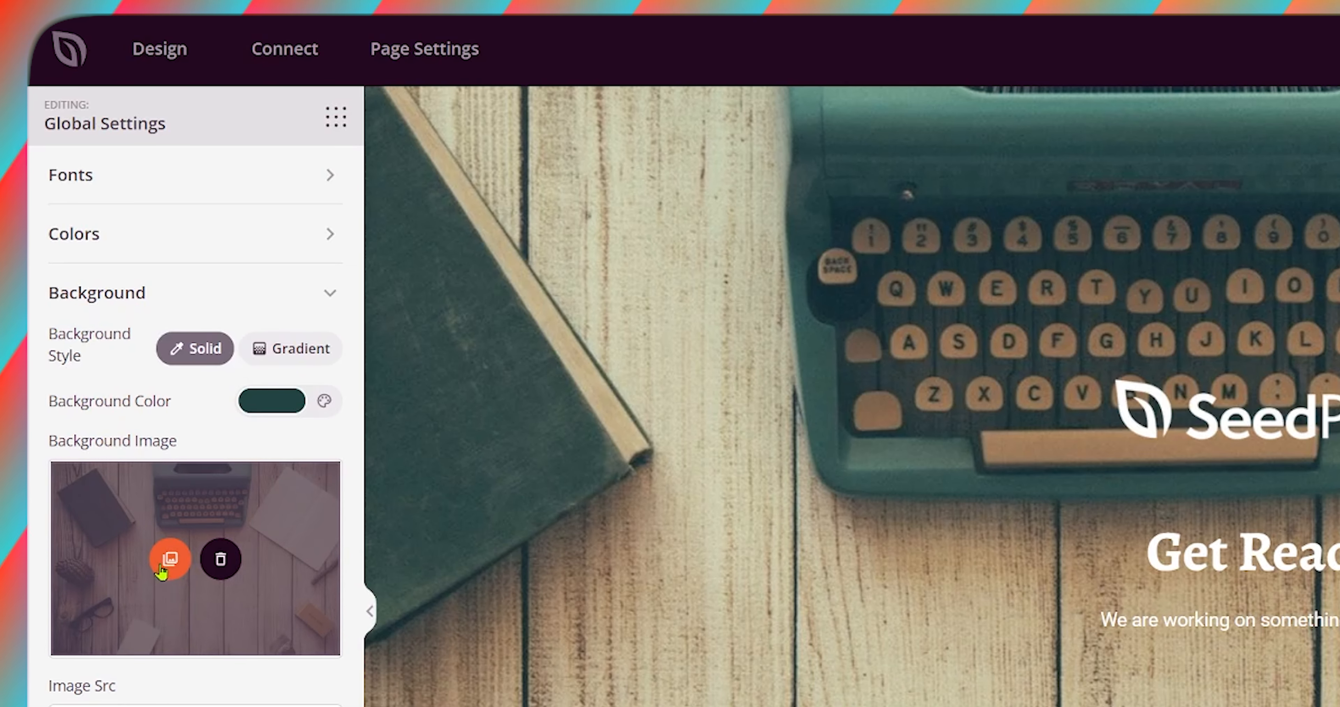
{"action": "left_click", "coordinate": [222, 564]}
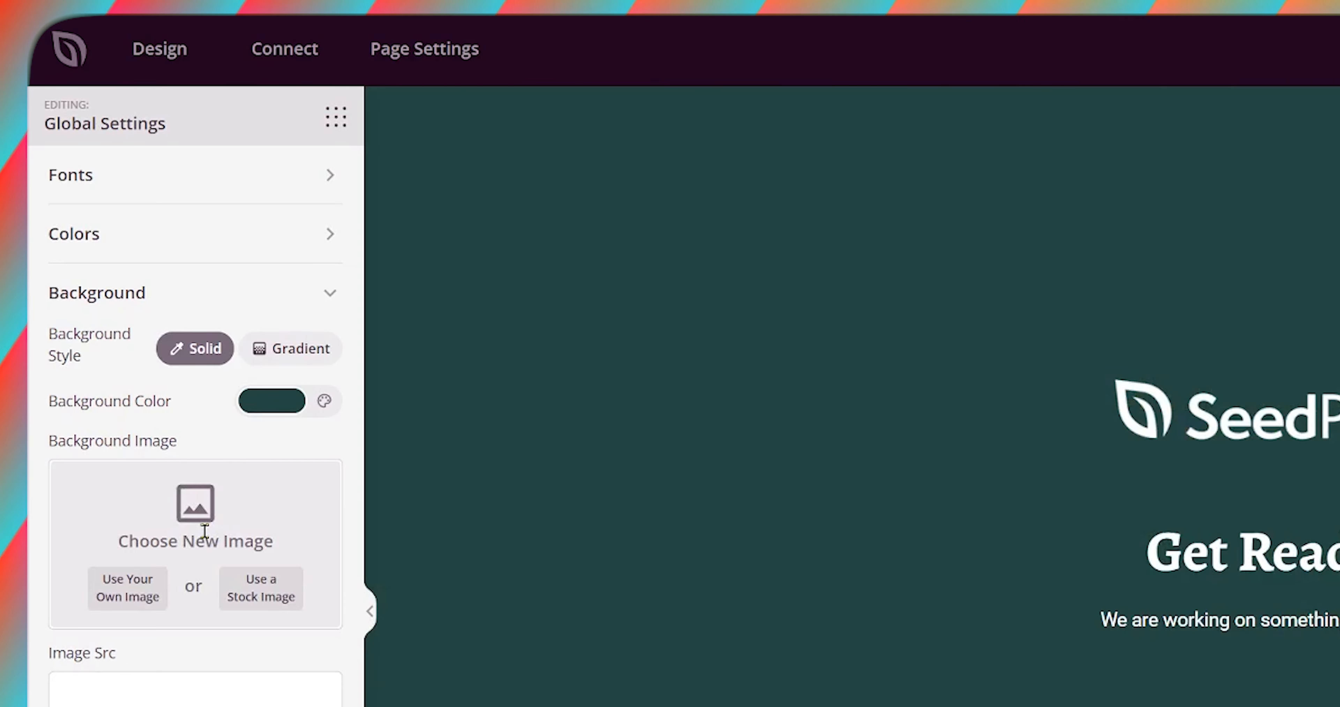
Search the stock image library for "glitter", look through the images and close the library without choosing one.
{"action": "left_click", "coordinate": [260, 604]}
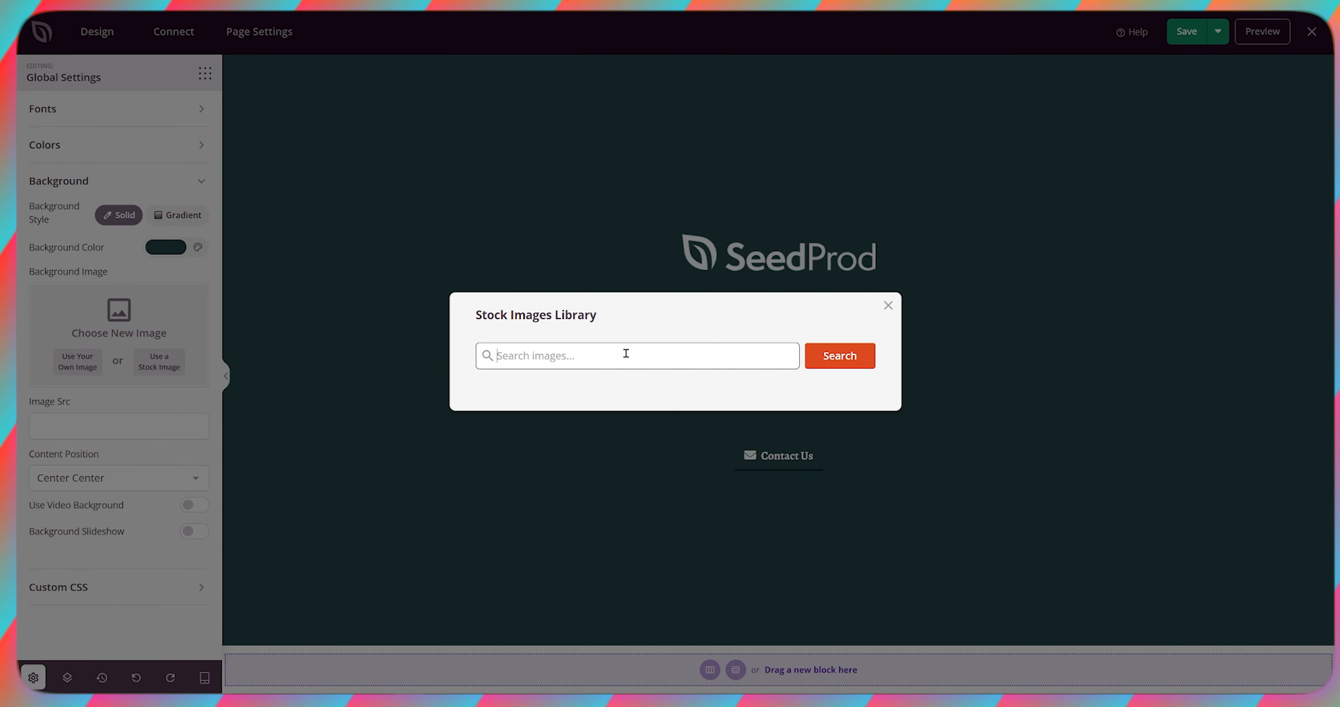
{"action": "type", "text": "glitter"}
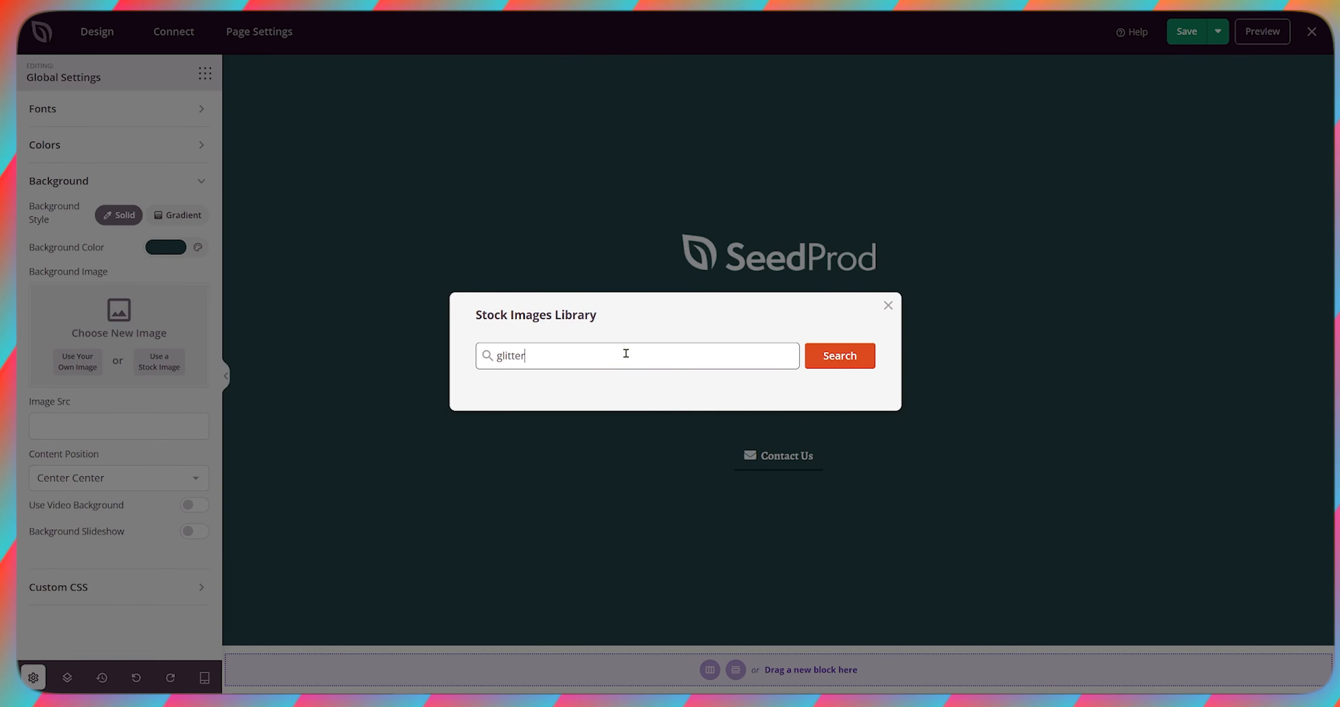
{"action": "left_click", "coordinate": [861, 354]}
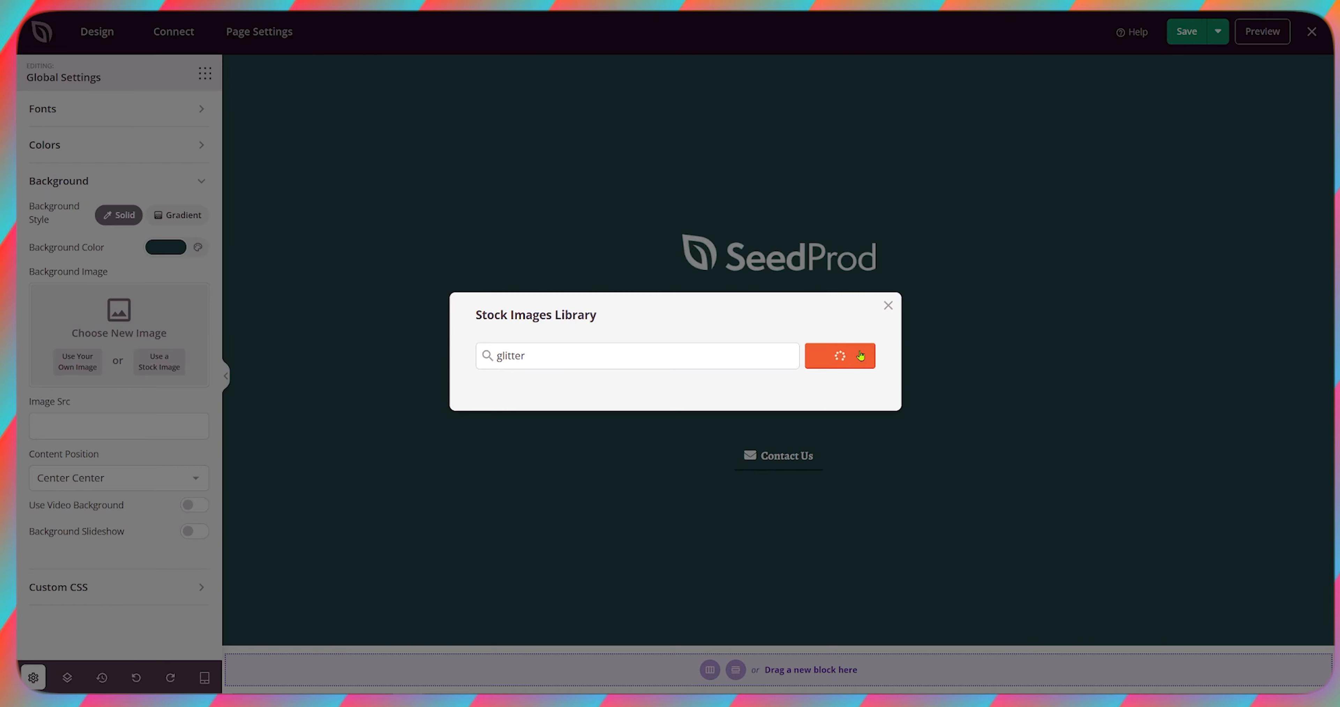
{"action": "scroll", "coordinate": [654, 404], "scroll_direction": "down", "scroll_amount": 10}
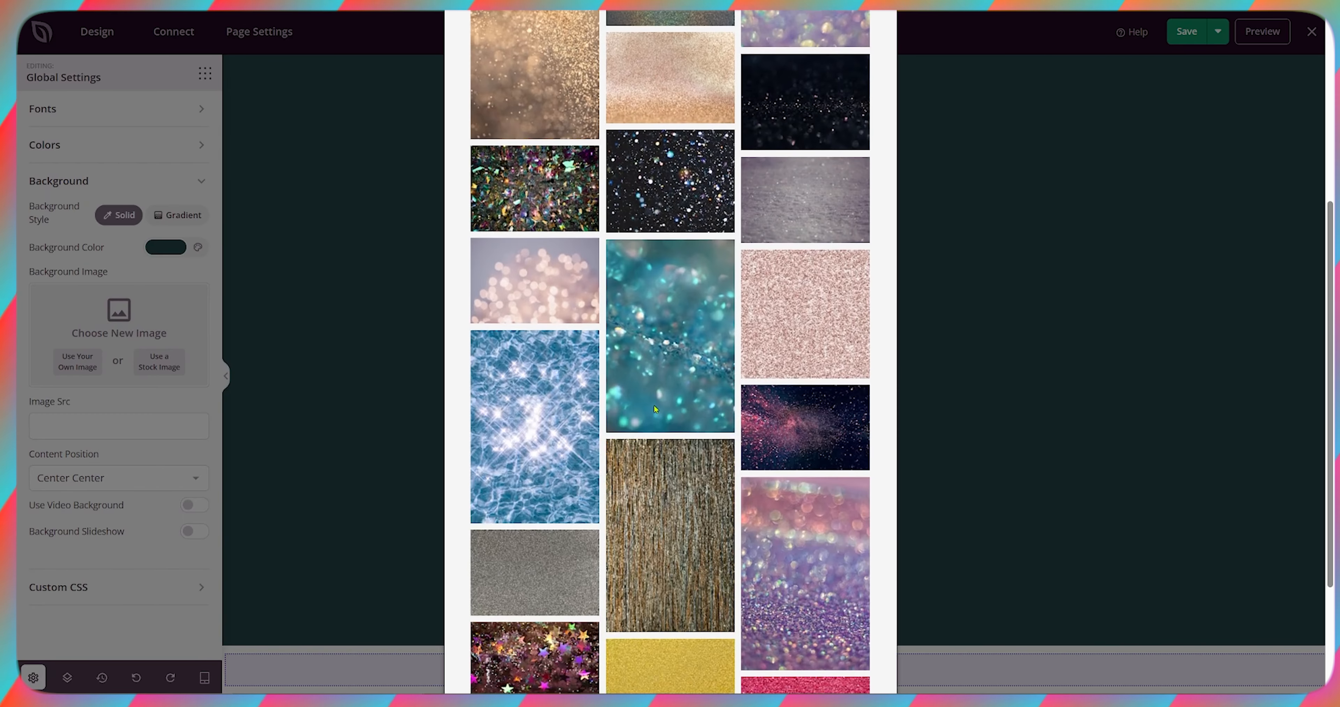
{"action": "scroll", "coordinate": [671, 476], "scroll_direction": "up", "scroll_amount": 10}
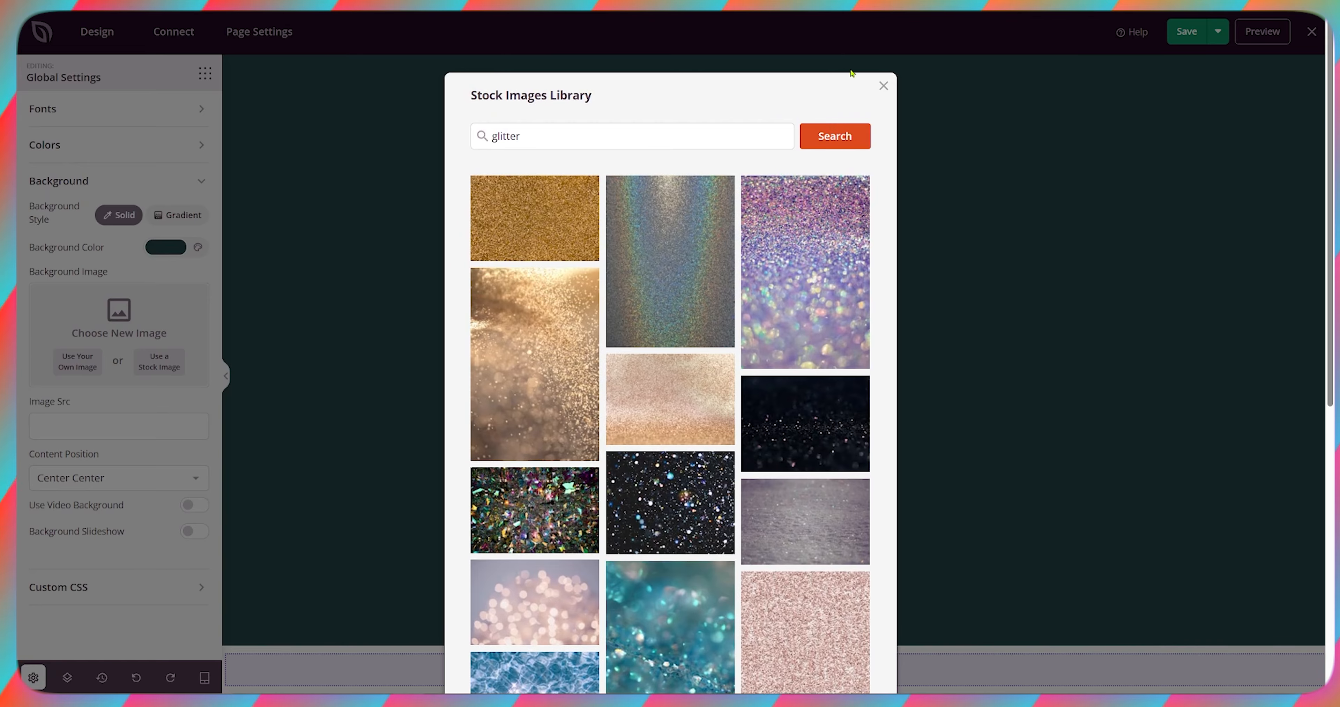
{"action": "left_click", "coordinate": [883, 87]}
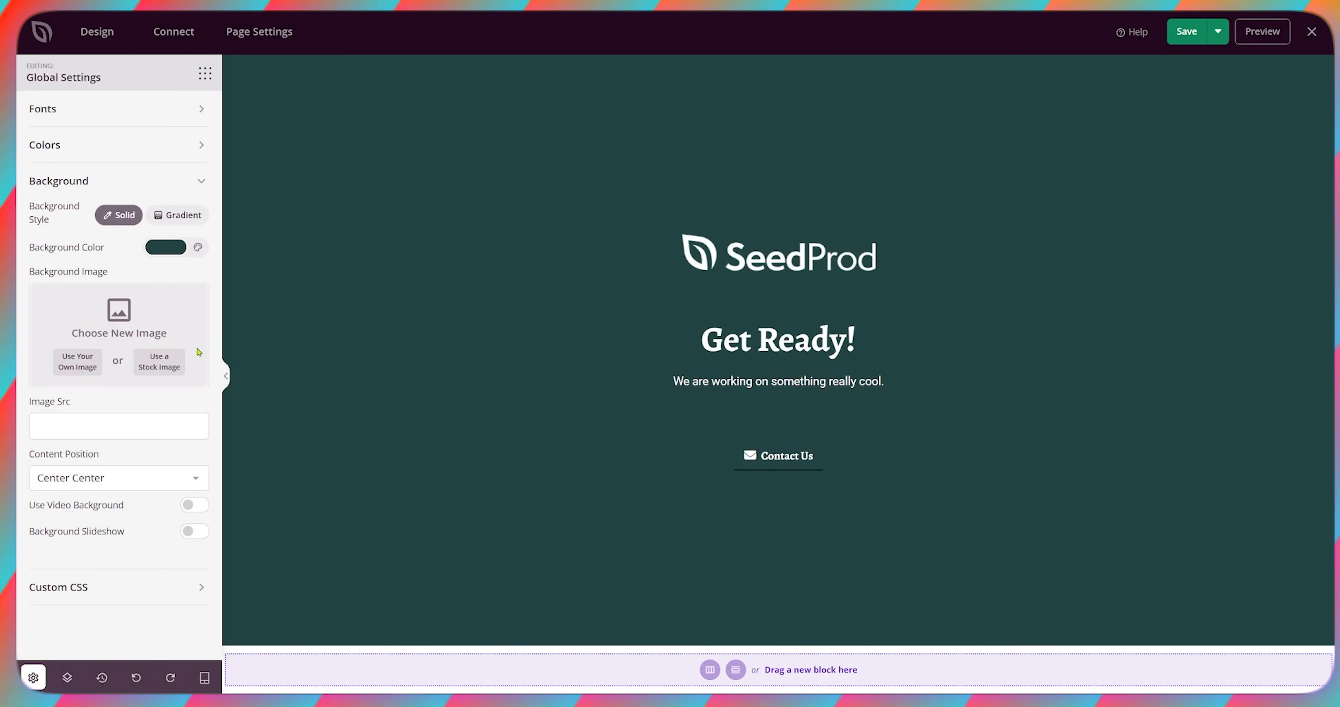
Upload the orange glitter image from the computer and set it as the page's background image.
{"action": "left_click", "coordinate": [77, 363]}
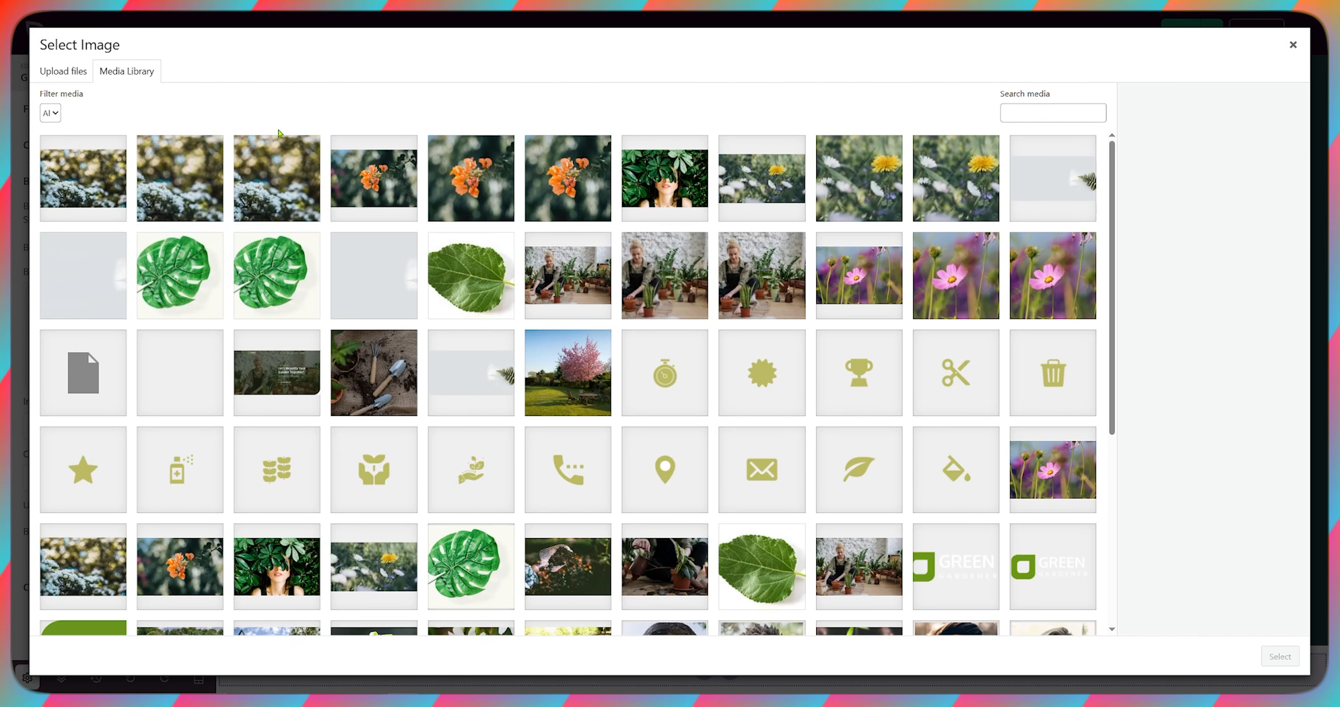
{"action": "left_click", "coordinate": [64, 76]}
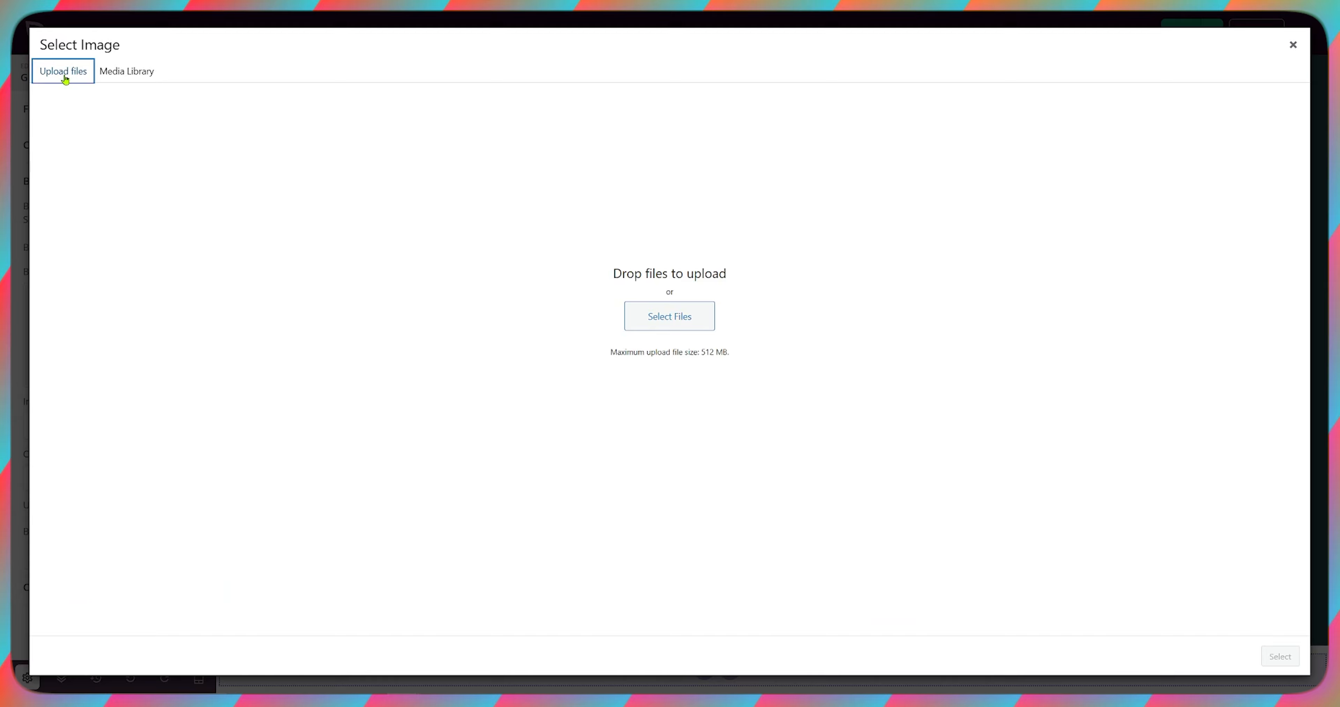
{"action": "left_click_drag", "start_coordinate": [77, 691], "coordinate": [663, 344]}
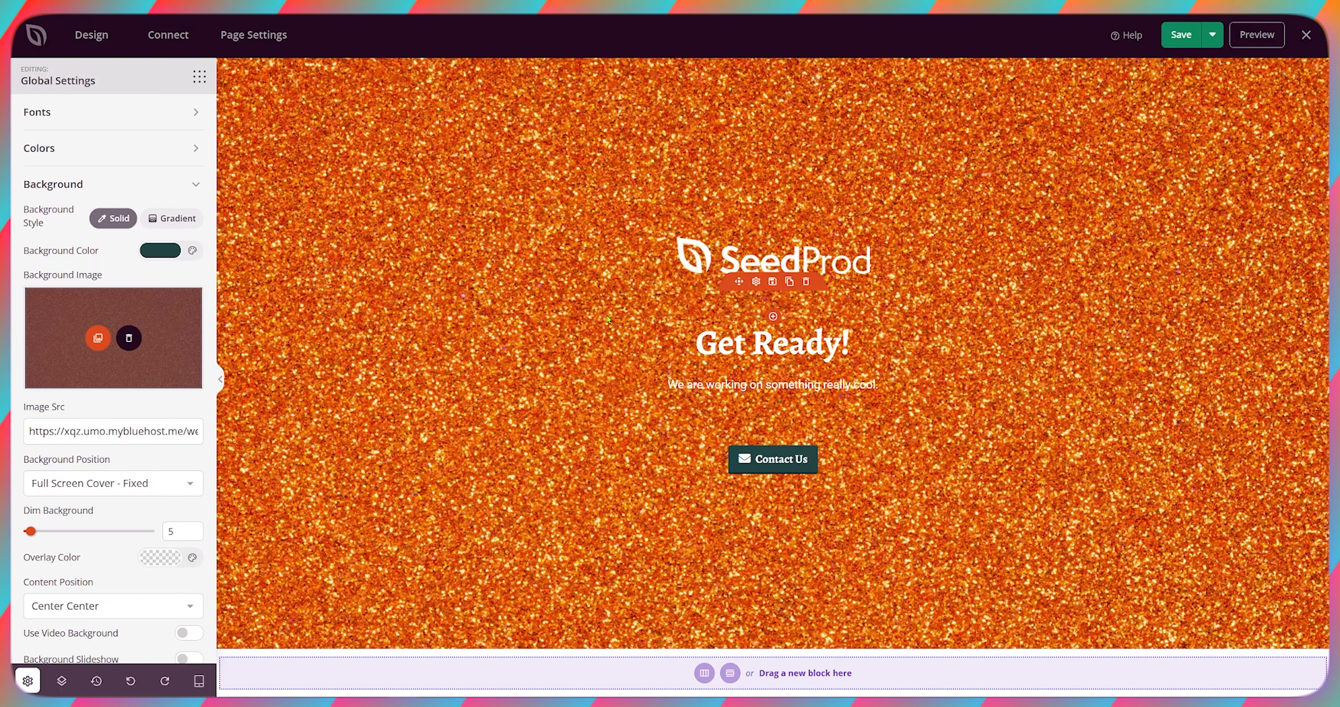
Add a Headline block between the SeedProd logo and the Get Ready! heading, then delete it.
{"action": "left_click", "coordinate": [497, 235]}
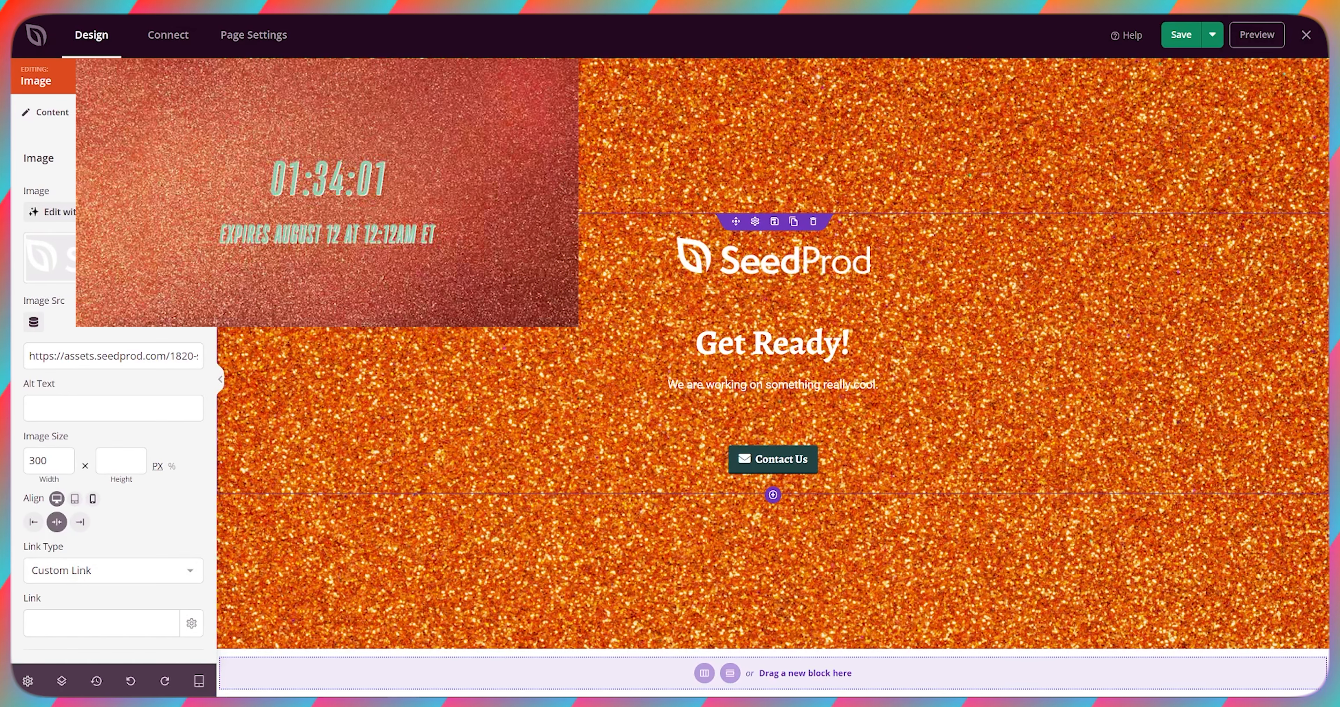
{"action": "left_click", "coordinate": [199, 79]}
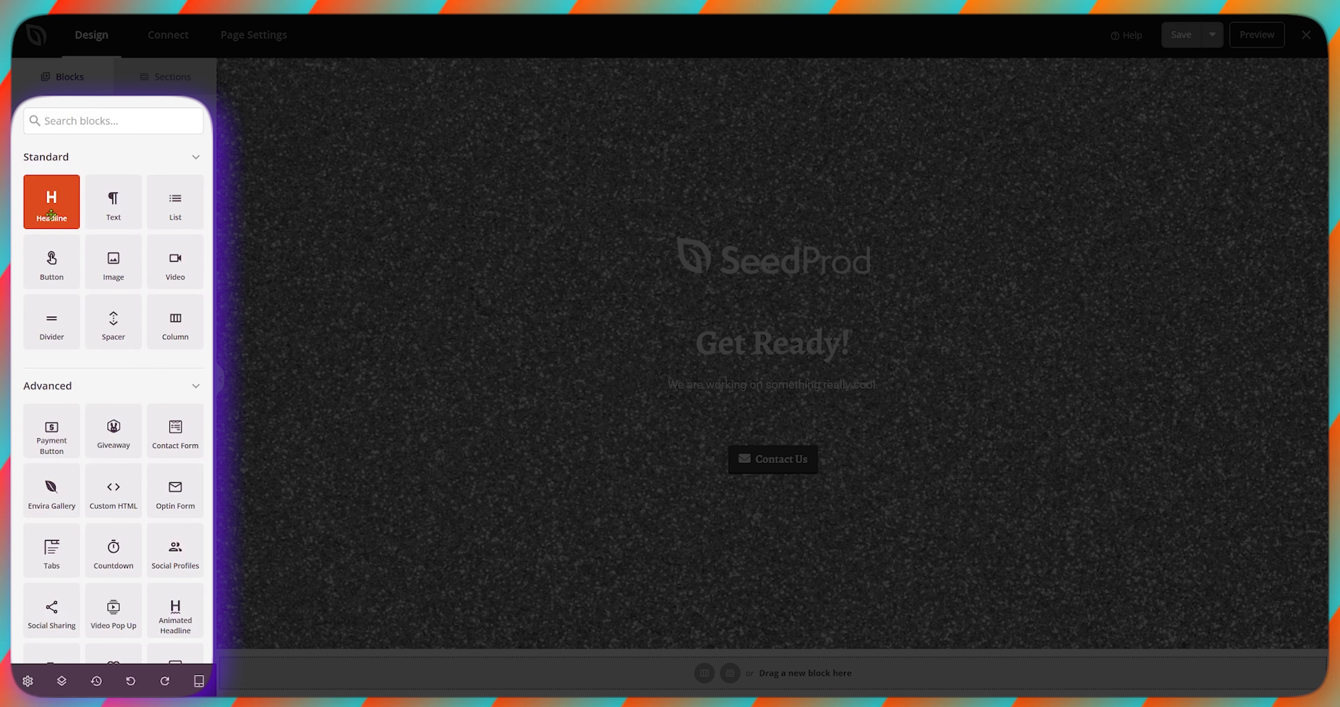
{"action": "left_click_drag", "start_coordinate": [51, 213], "coordinate": [744, 294]}
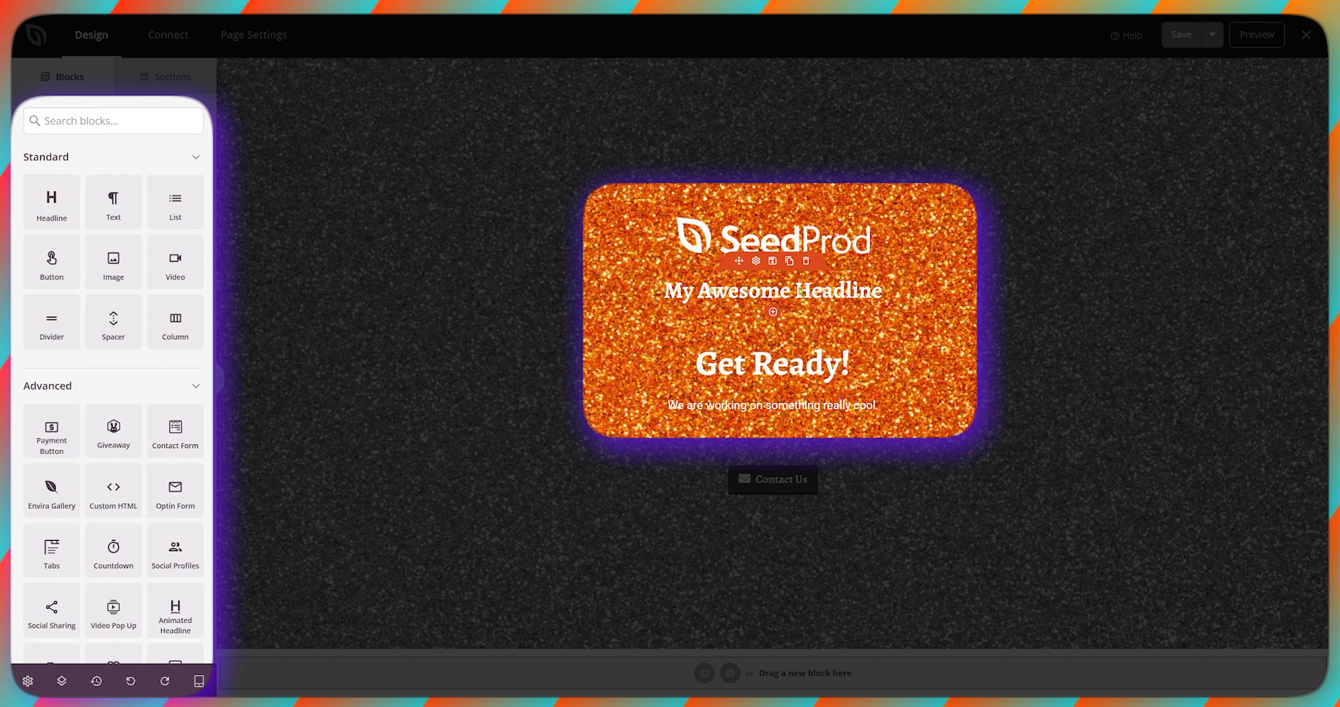
{"action": "left_click", "coordinate": [804, 265]}
{"action": "left_click", "coordinate": [626, 370]}
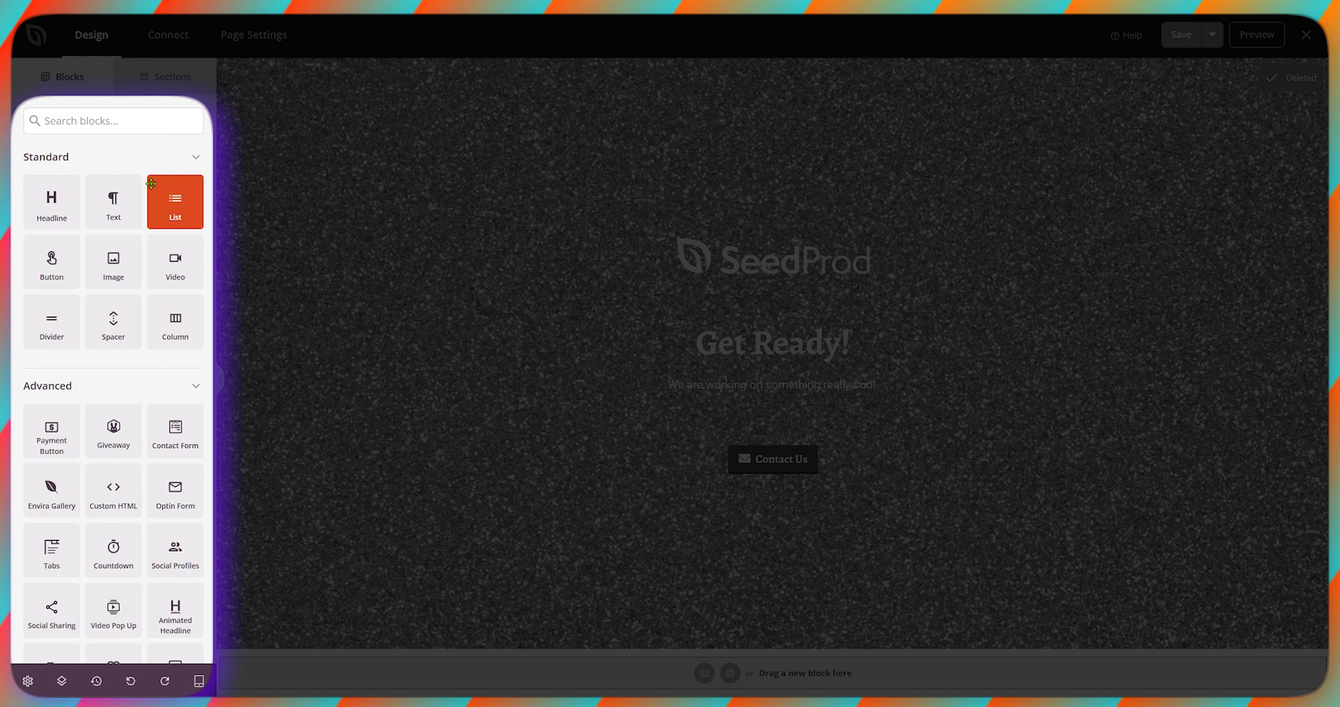
Add a Countdown block between the SeedProd logo and the Get Ready! heading and open its settings.
{"action": "scroll", "coordinate": [104, 281], "scroll_direction": "down", "scroll_amount": 3}
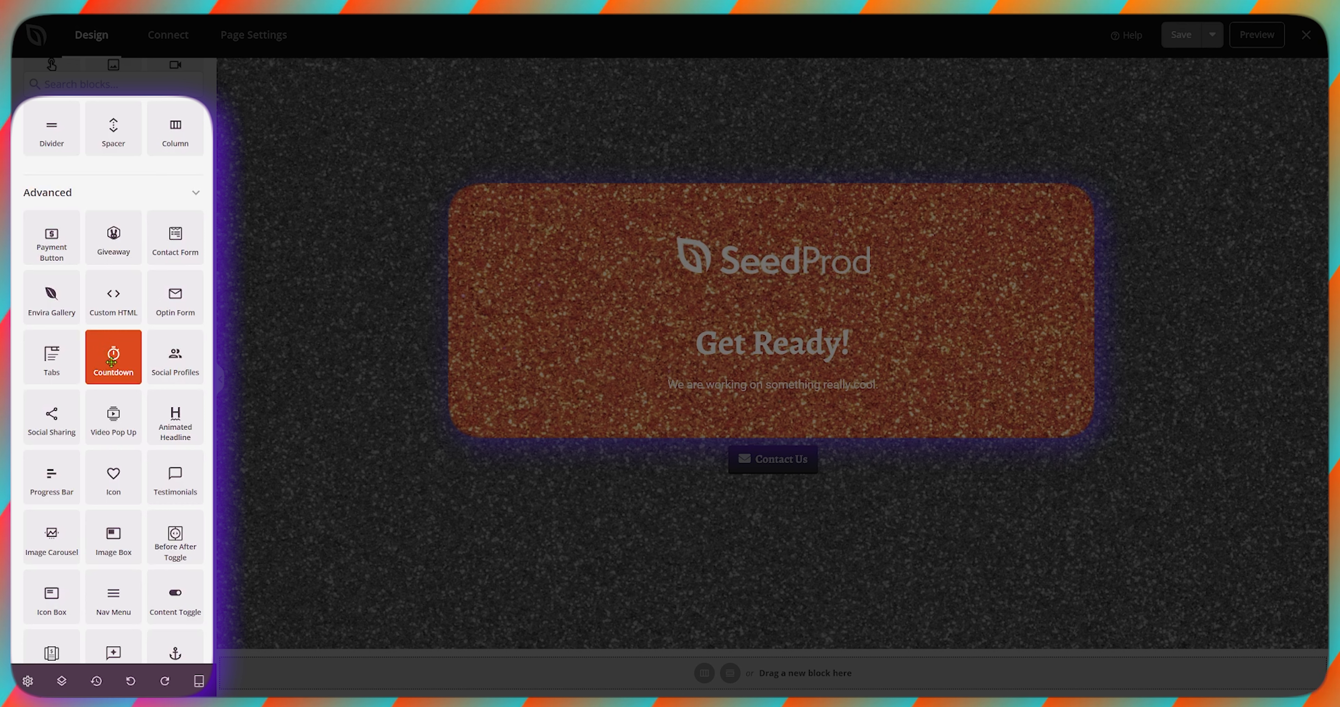
{"action": "left_click_drag", "start_coordinate": [112, 365], "coordinate": [773, 309]}
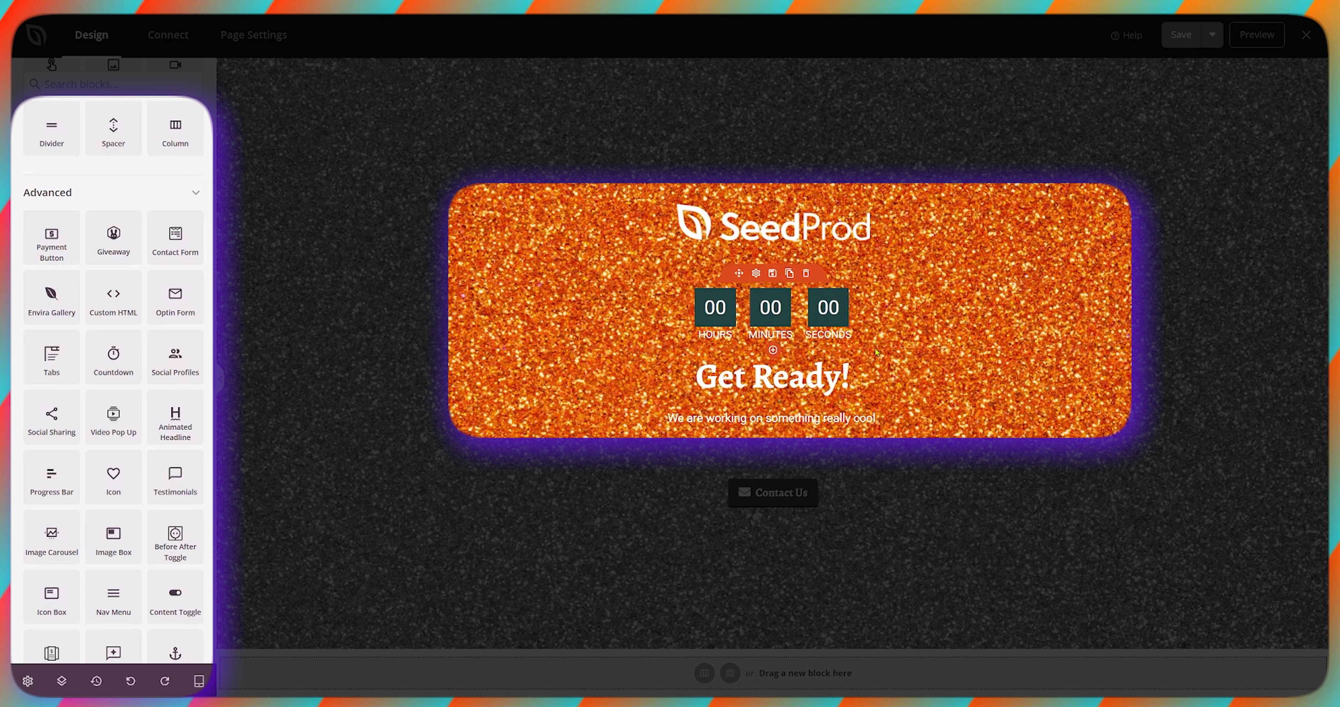
{"action": "left_click", "coordinate": [873, 319]}
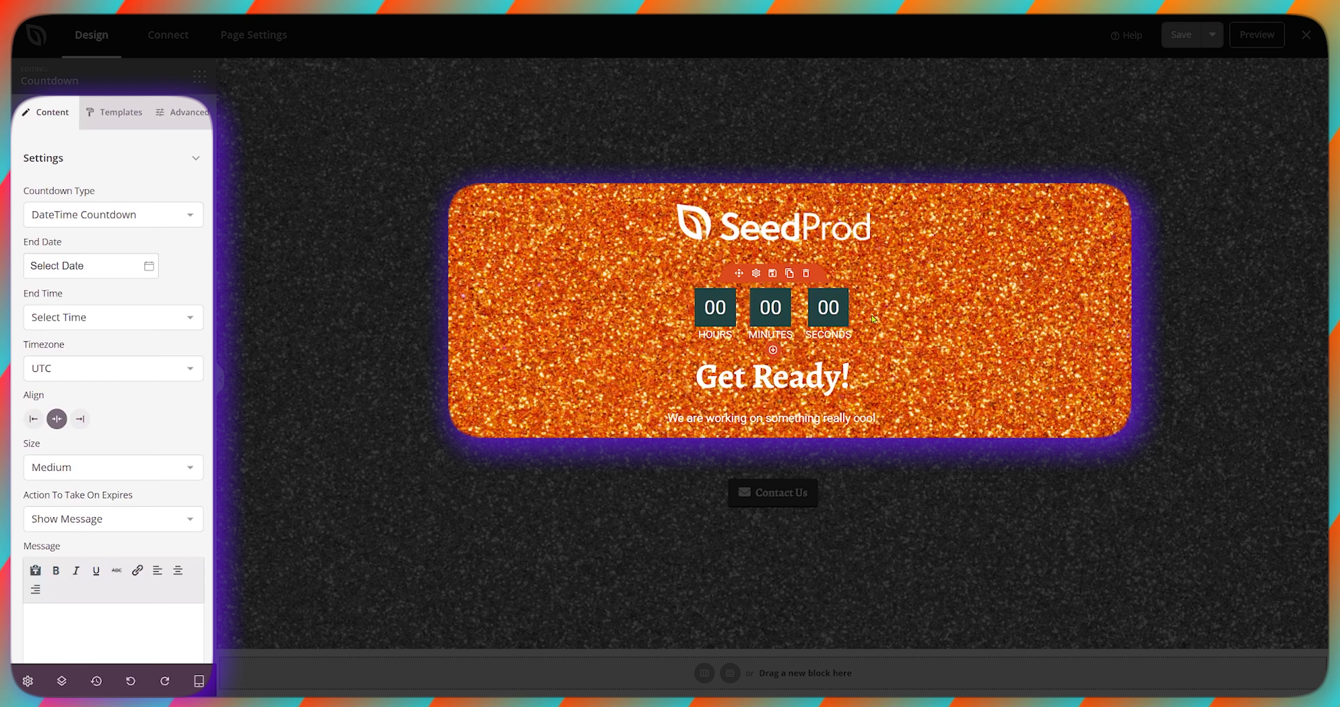
Try to set the countdown's end date to December 31, 2025.
{"action": "left_click", "coordinate": [149, 266]}
{"action": "left_click", "coordinate": [152, 288]}
{"action": "left_click", "coordinate": [153, 288]}
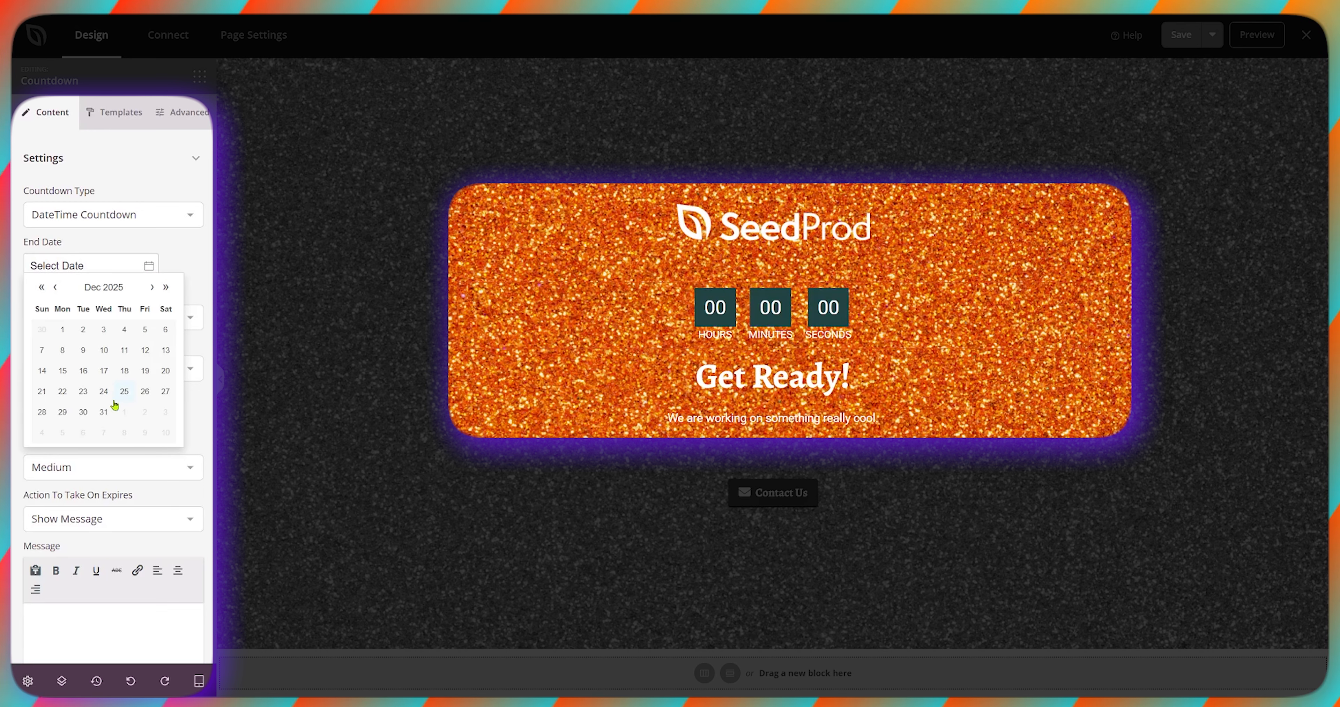
{"action": "left_click", "coordinate": [105, 414]}
{"action": "left_click", "coordinate": [150, 266]}
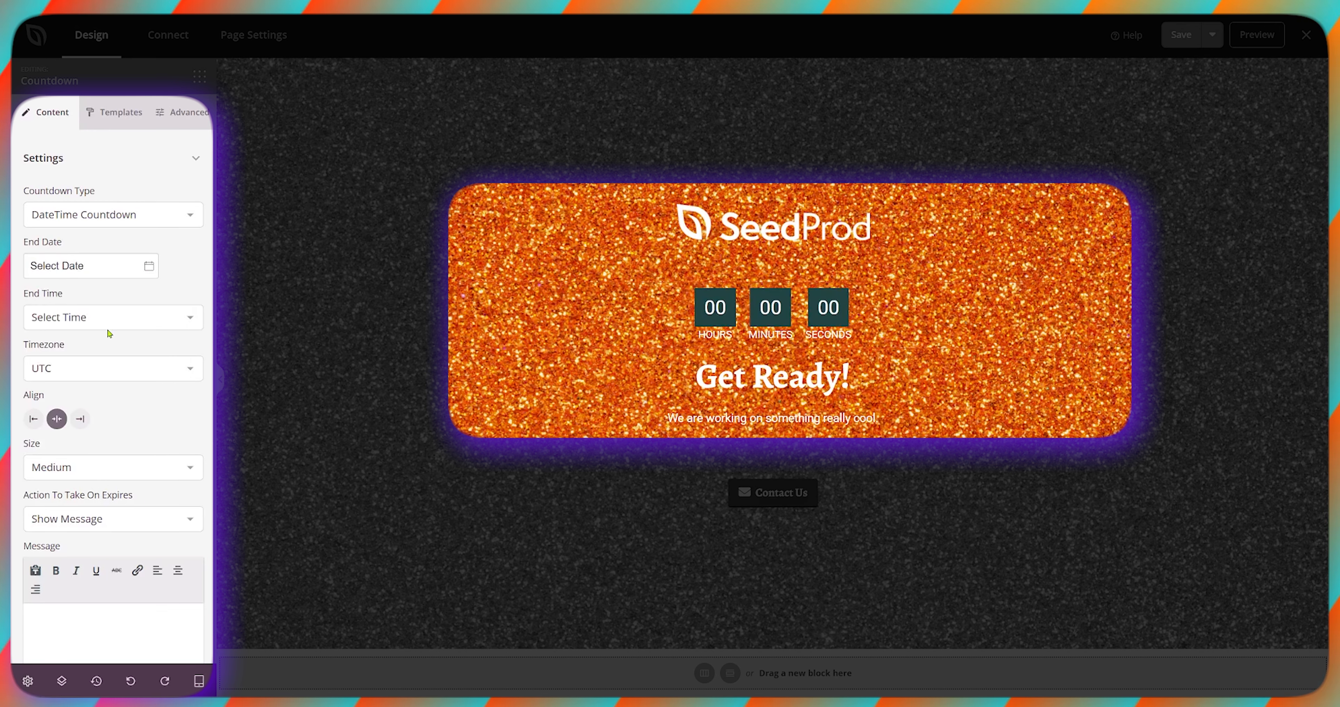
Set the countdown's end date to 2025-10-07 and its end time to 8:00 P.M.
{"action": "left_click", "coordinate": [146, 271]}
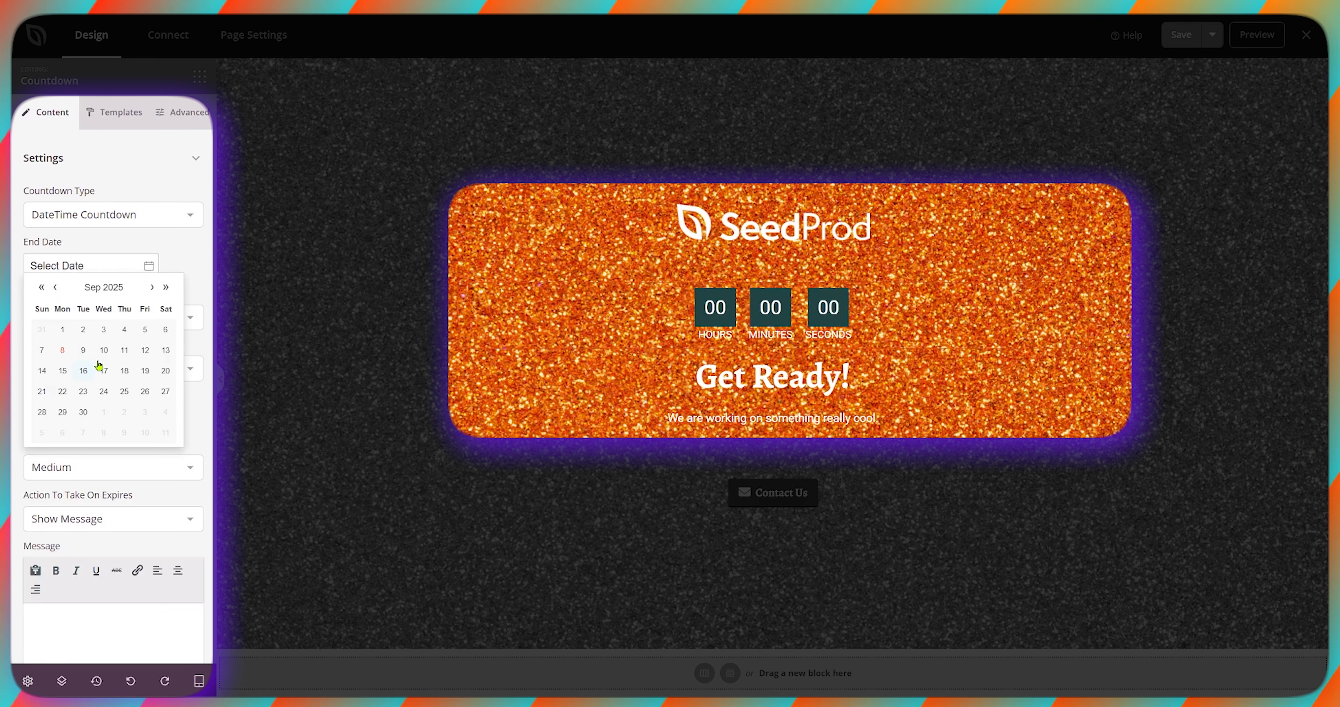
{"action": "left_click", "coordinate": [153, 289]}
{"action": "left_click", "coordinate": [83, 350]}
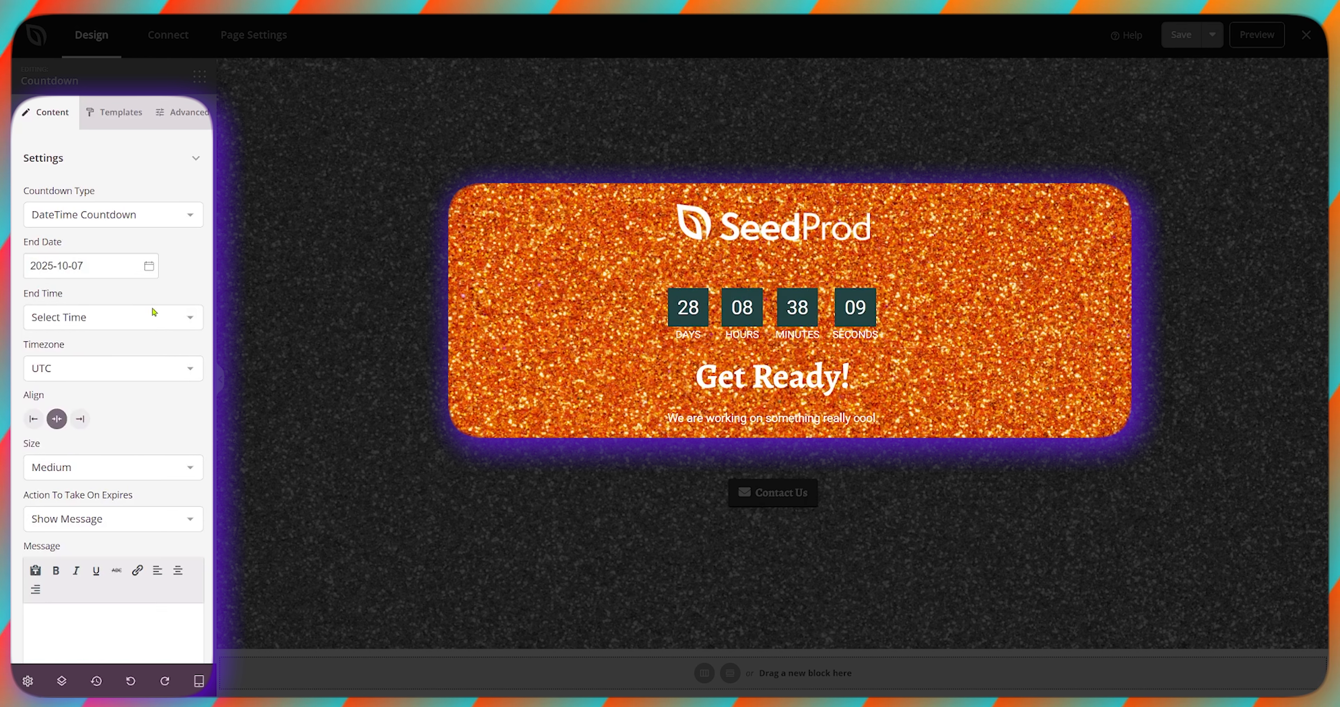
{"action": "left_click", "coordinate": [141, 323]}
{"action": "scroll", "coordinate": [99, 558], "scroll_direction": "down", "scroll_amount": 10}
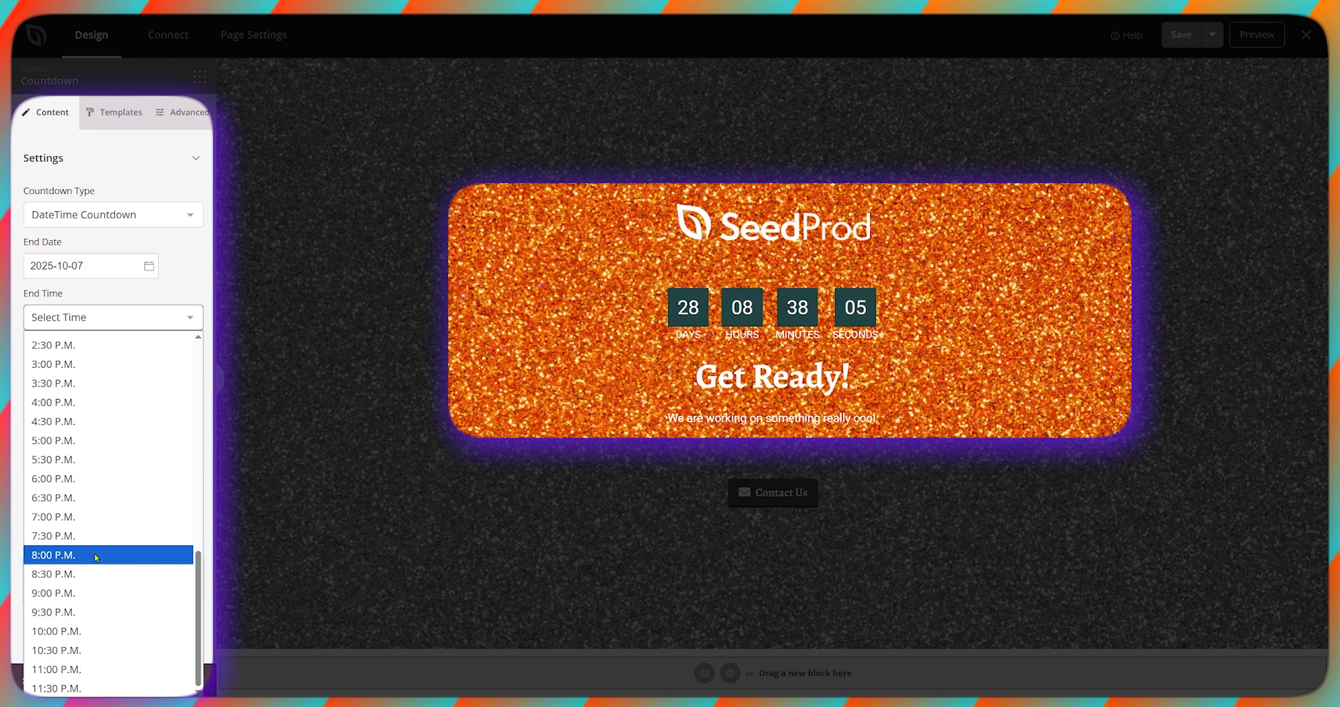
{"action": "left_click", "coordinate": [97, 556]}
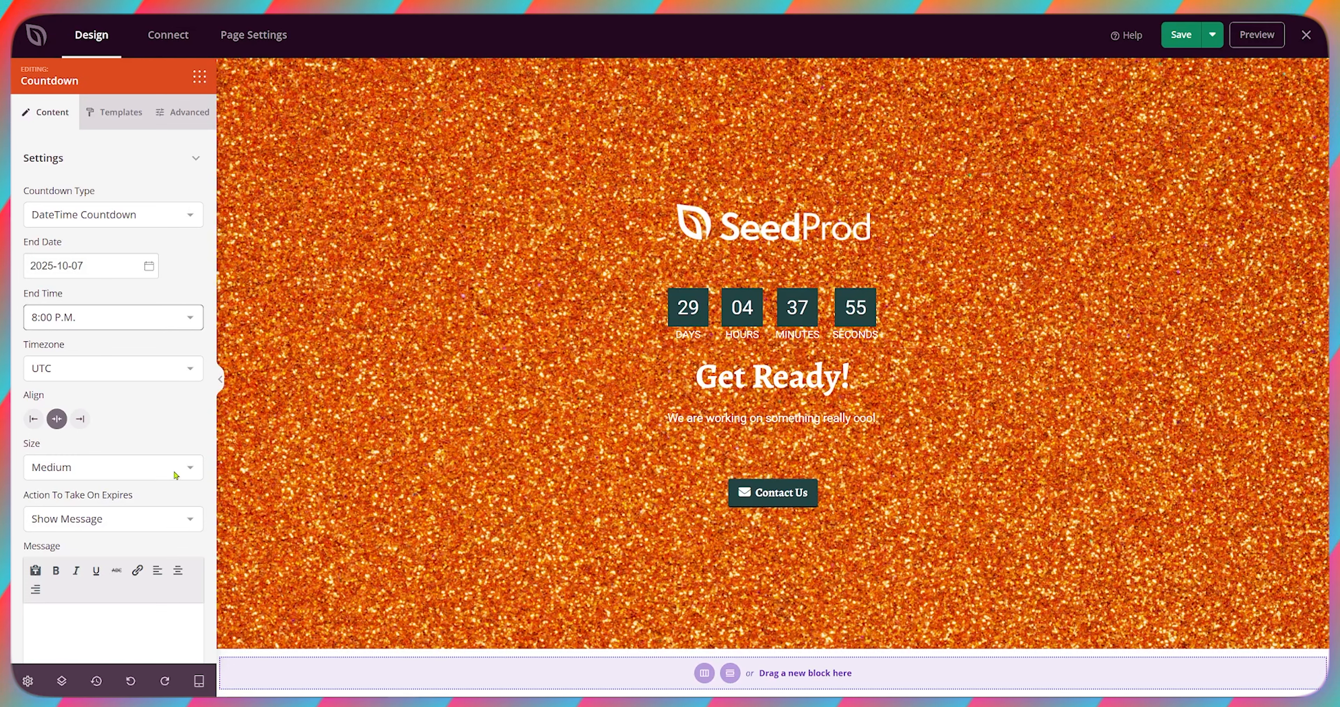
Set the countdown's size to Large.
{"action": "left_click", "coordinate": [156, 472]}
{"action": "left_click", "coordinate": [67, 530]}
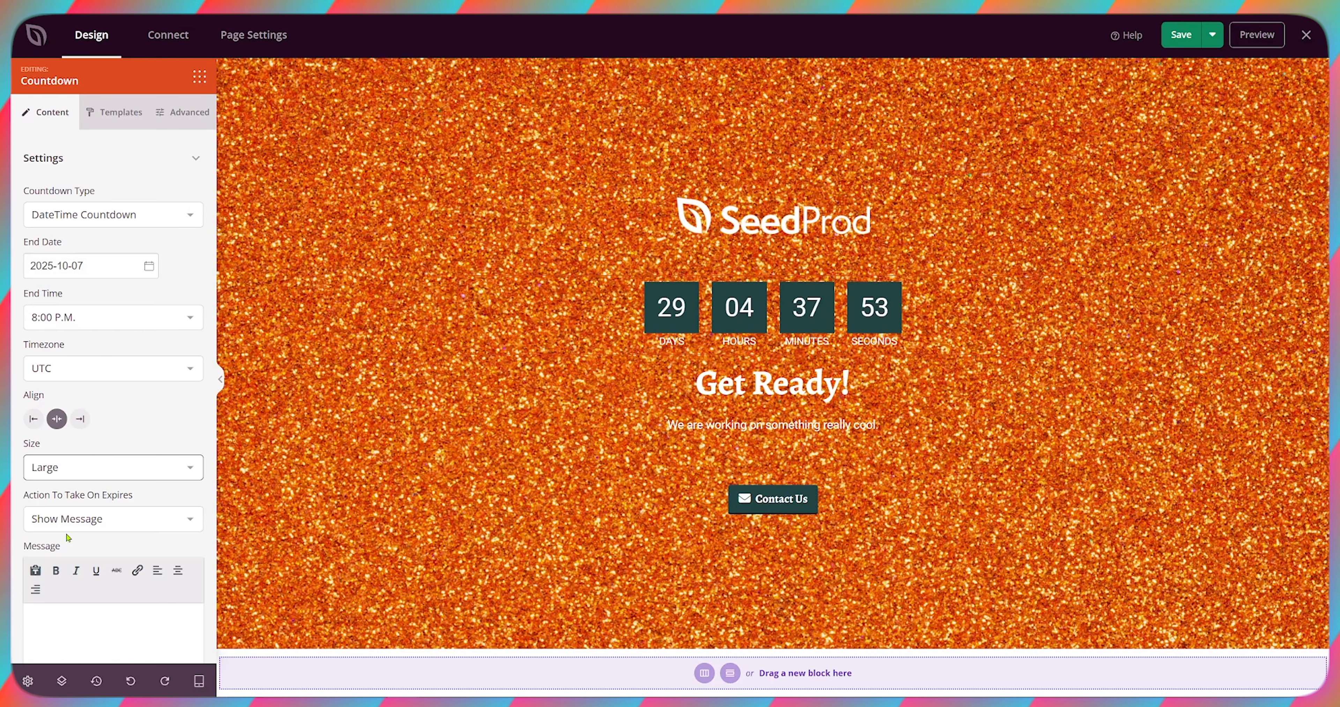
{"action": "scroll", "coordinate": [117, 526], "scroll_direction": "down", "scroll_amount": 2}
{"action": "scroll", "coordinate": [118, 526], "scroll_direction": "up", "scroll_amount": 2}
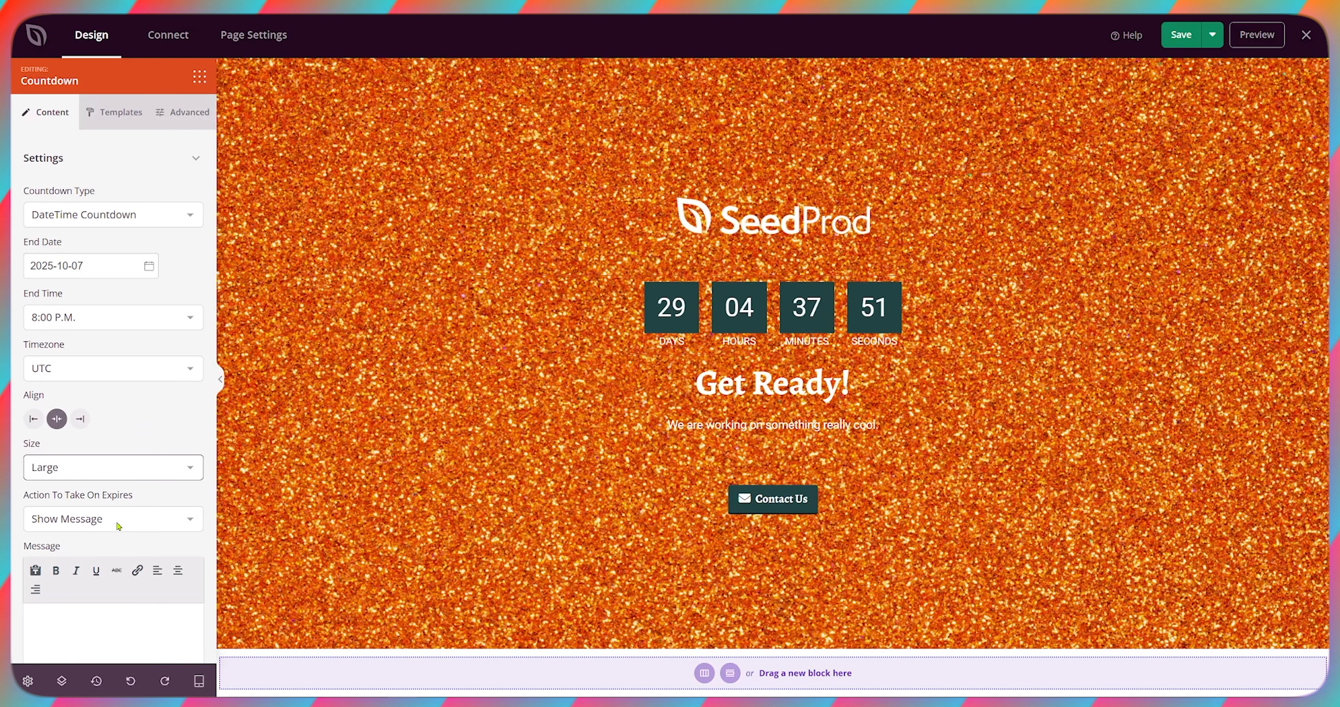
Style the countdown with 52 spacing, a 23 border radius, an X Large shadow and the green highlight color #43A047FF.
{"action": "left_click", "coordinate": [181, 123]}
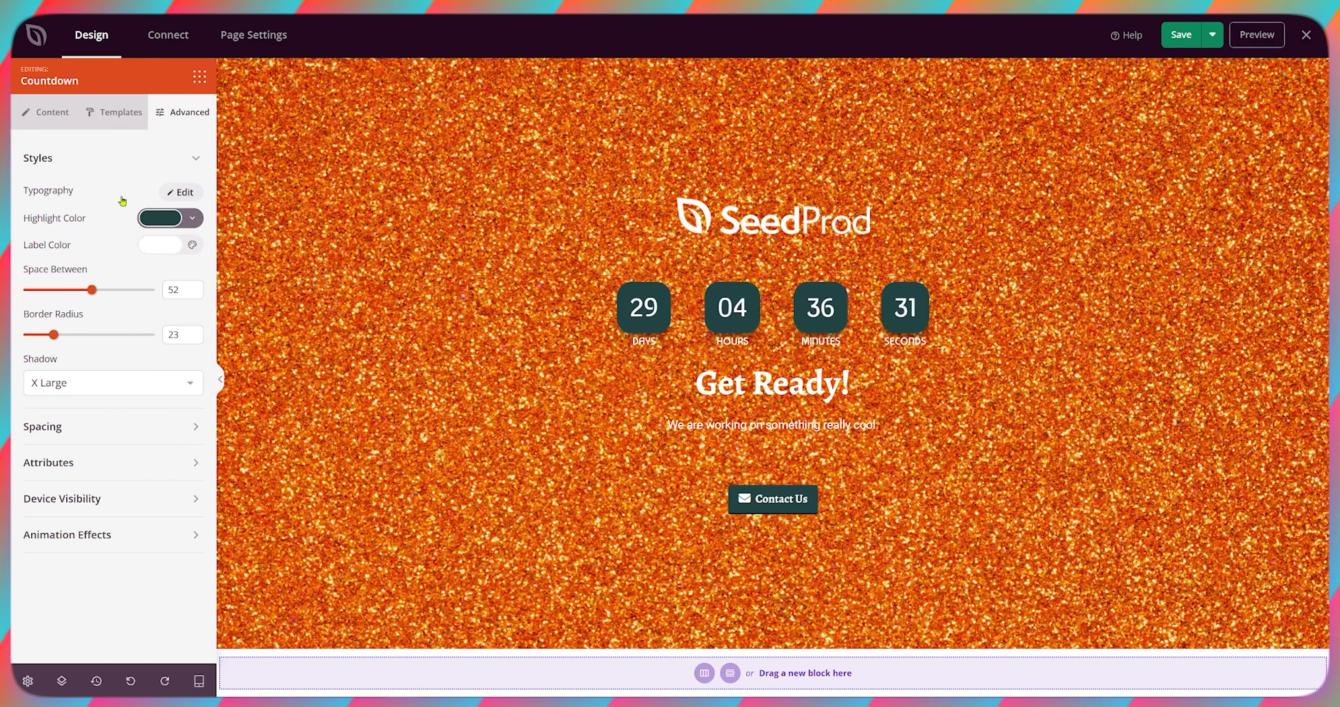
{"action": "left_click", "coordinate": [161, 219]}
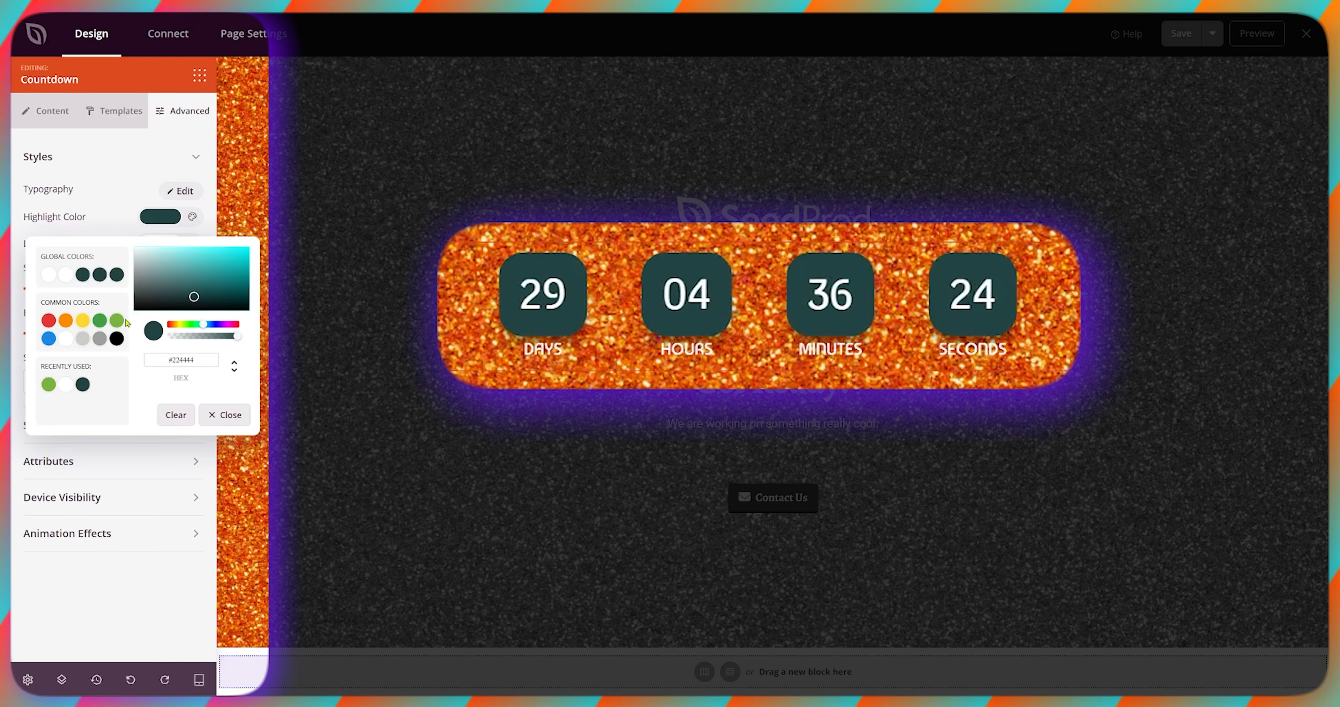
{"action": "left_click", "coordinate": [102, 323]}
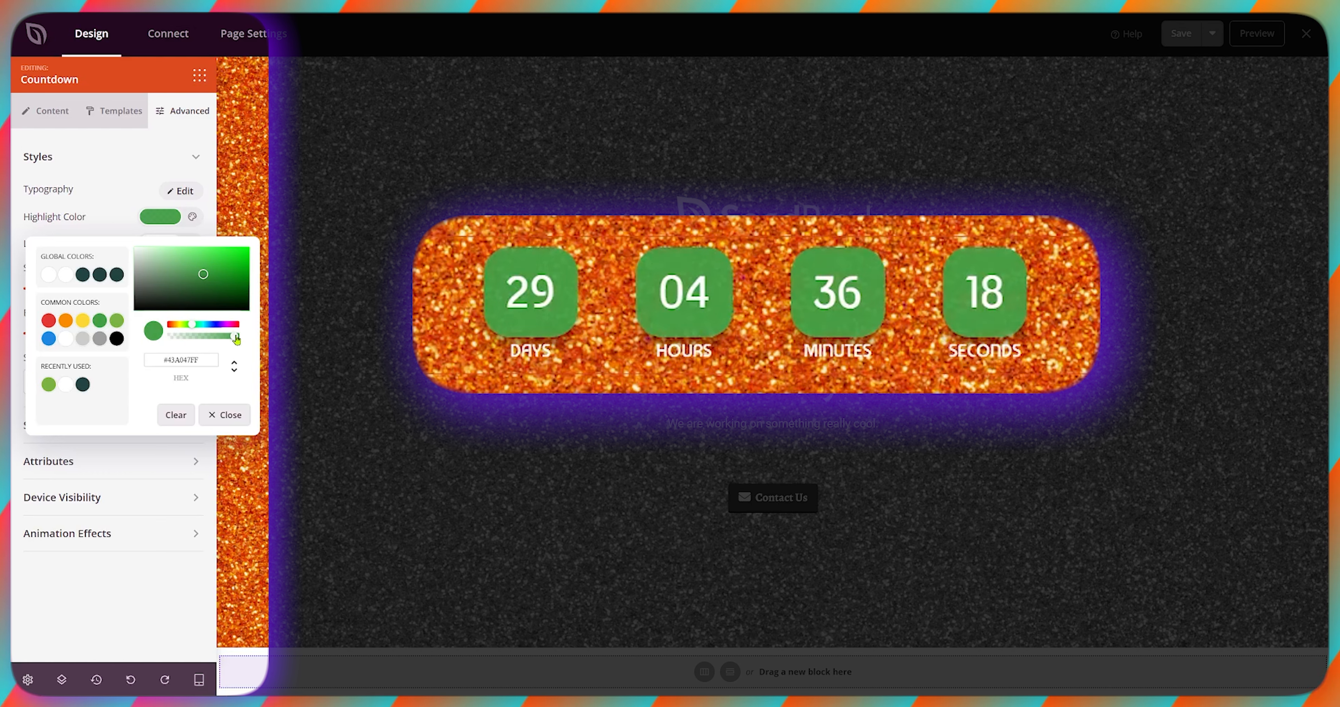
{"action": "left_click", "coordinate": [120, 171]}
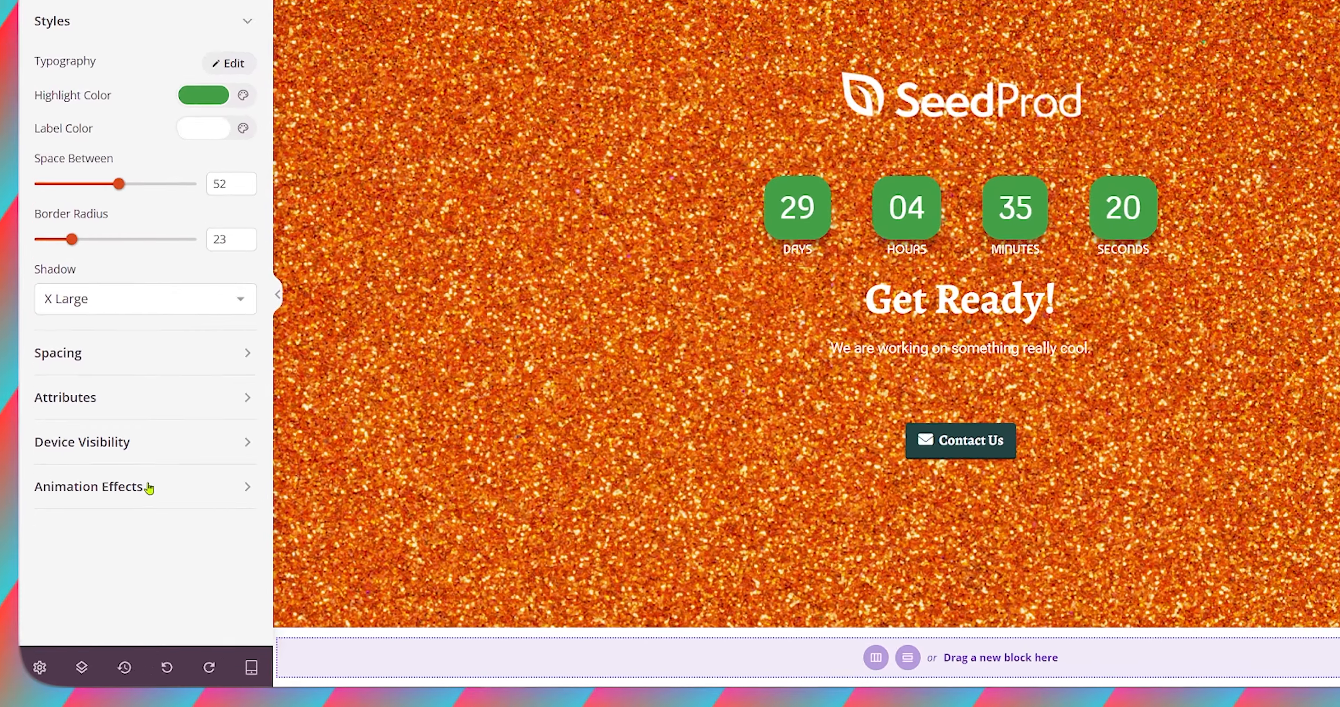
Try the Roll In, Zoom In Down and Rubber Band entrance animations on the countdown.
{"action": "left_click", "coordinate": [150, 488]}
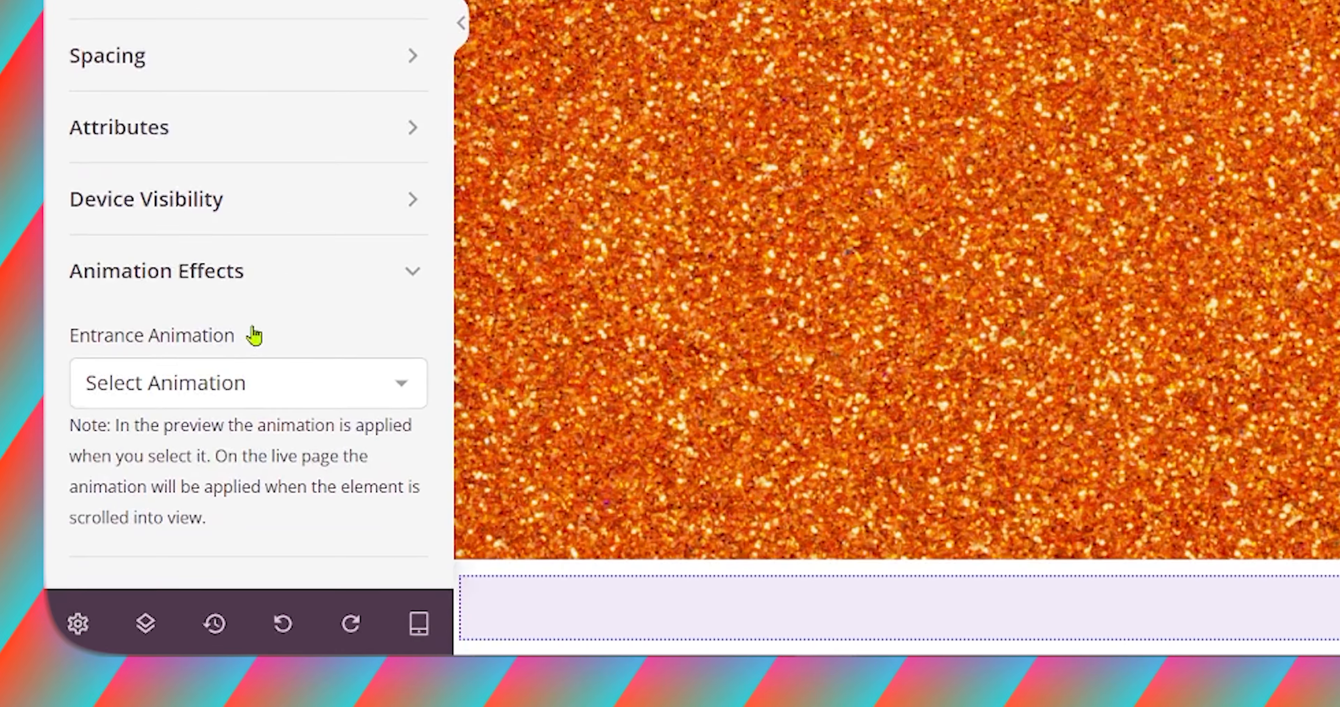
{"action": "left_click", "coordinate": [178, 521]}
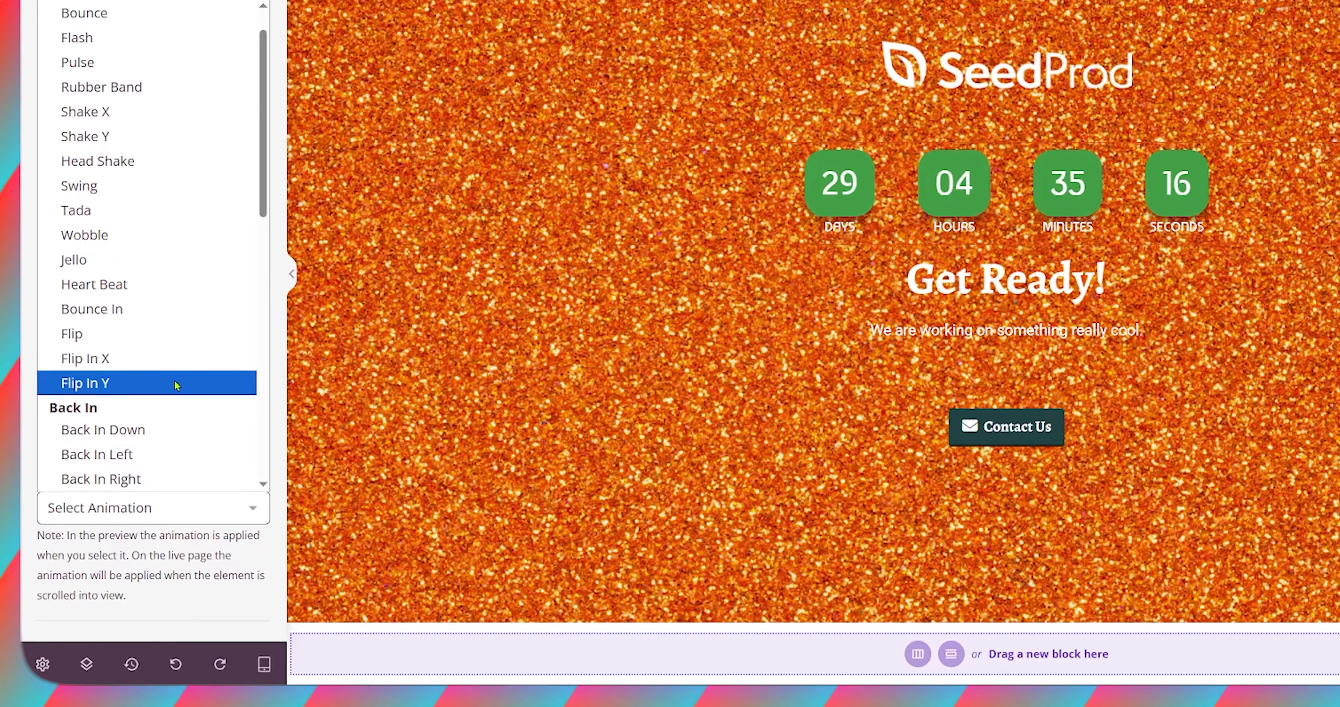
{"action": "scroll", "coordinate": [174, 381], "scroll_direction": "down", "scroll_amount": 10}
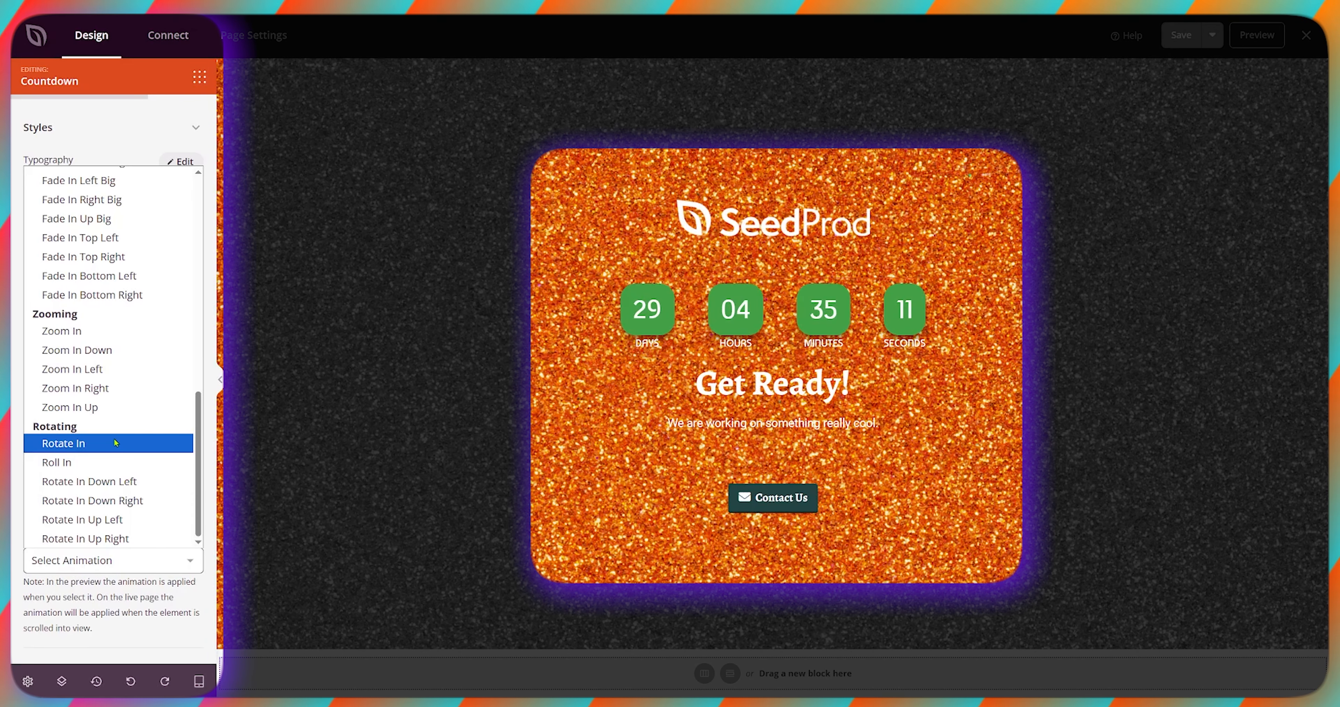
{"action": "left_click", "coordinate": [93, 460]}
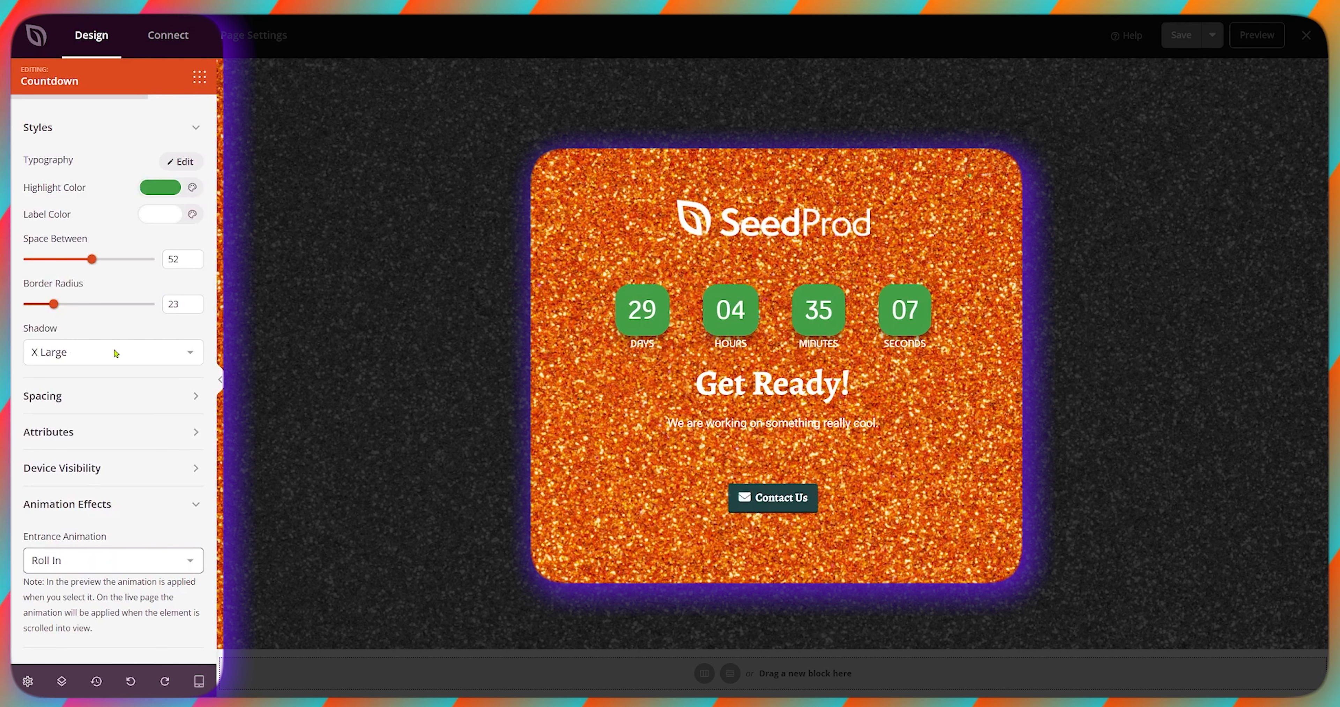
{"action": "left_click", "coordinate": [107, 566]}
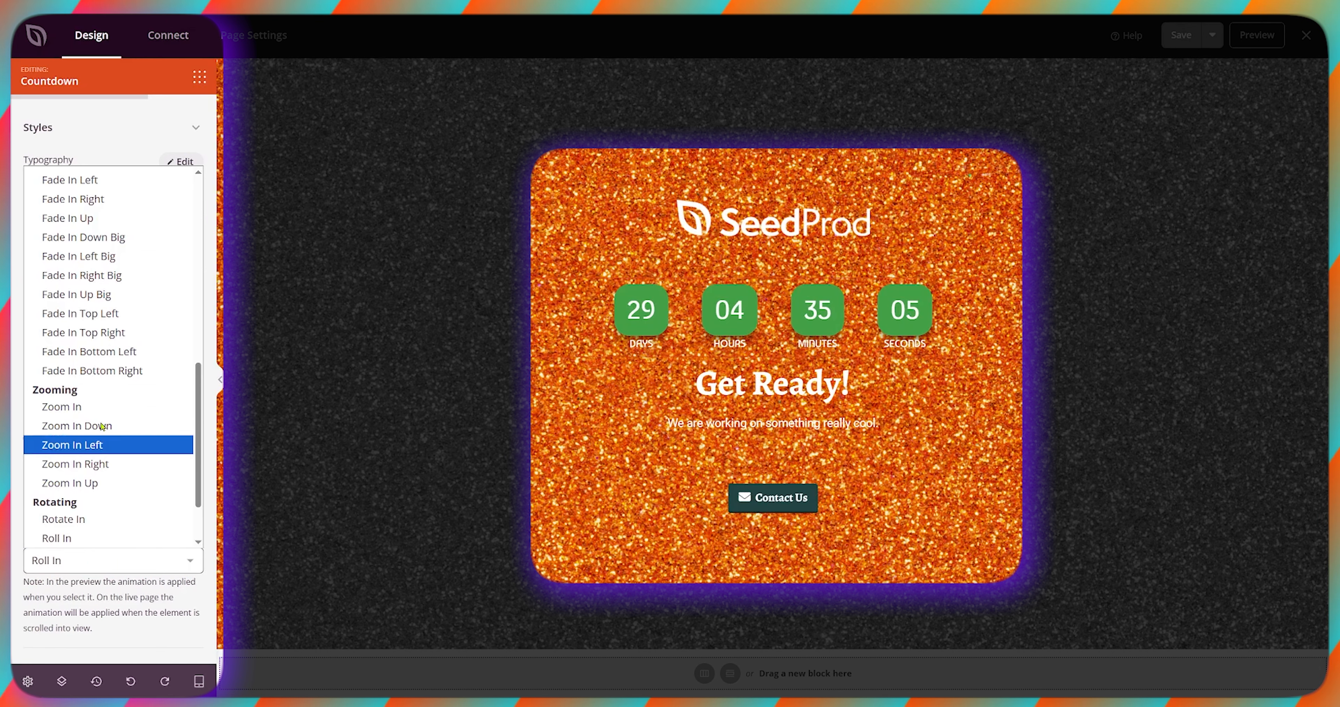
{"action": "left_click", "coordinate": [97, 431]}
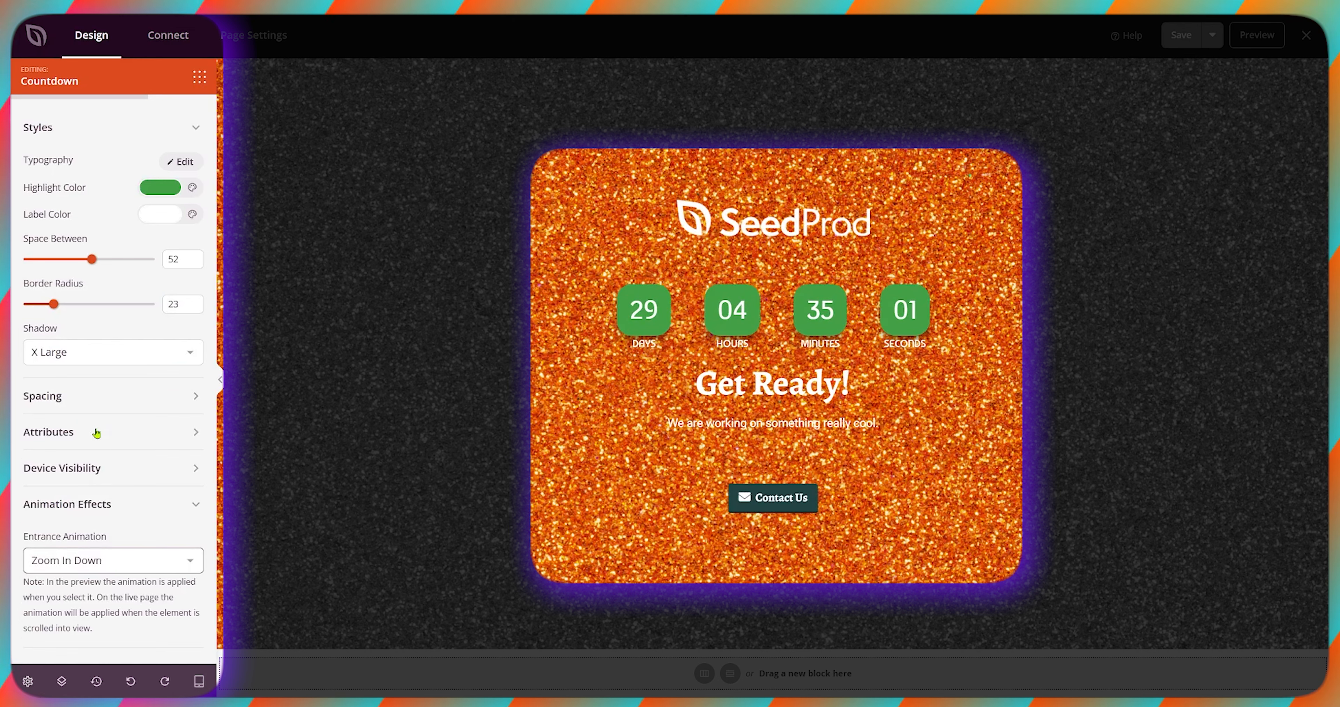
{"action": "left_click", "coordinate": [112, 560]}
{"action": "scroll", "coordinate": [57, 478], "scroll_direction": "up", "scroll_amount": 15}
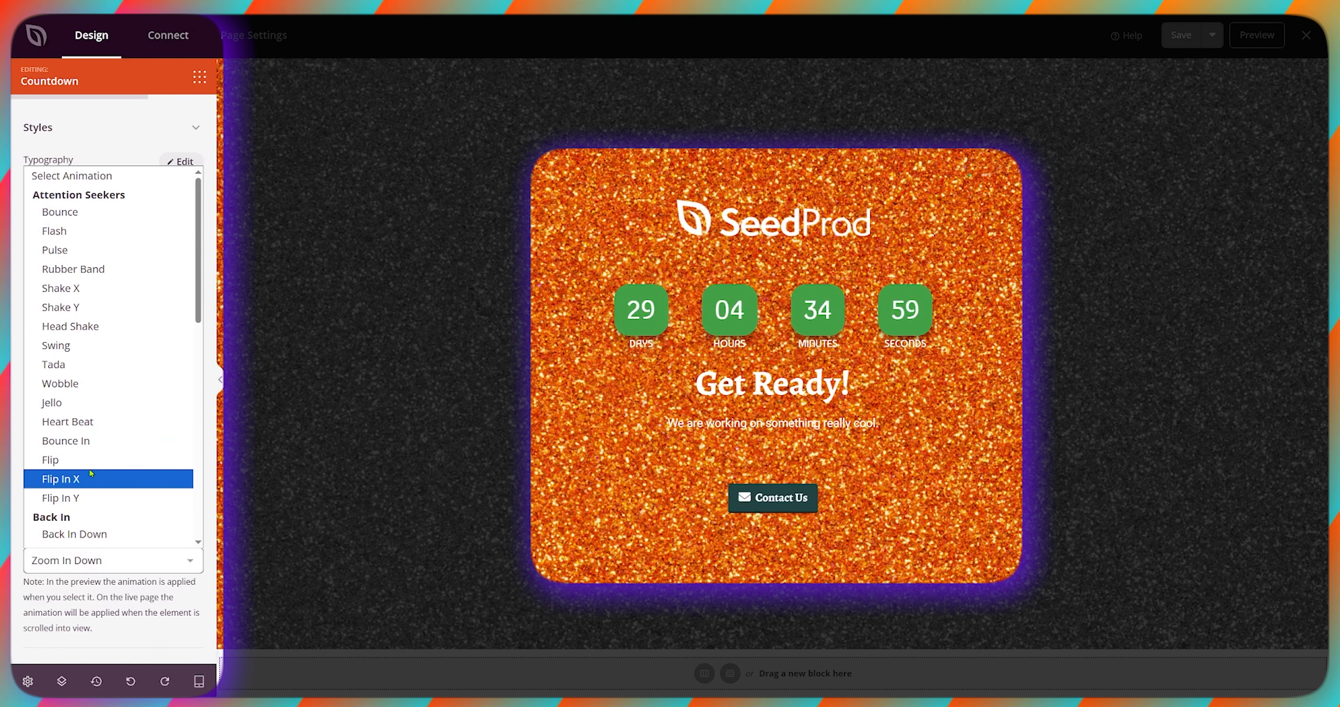
{"action": "left_click", "coordinate": [73, 268]}
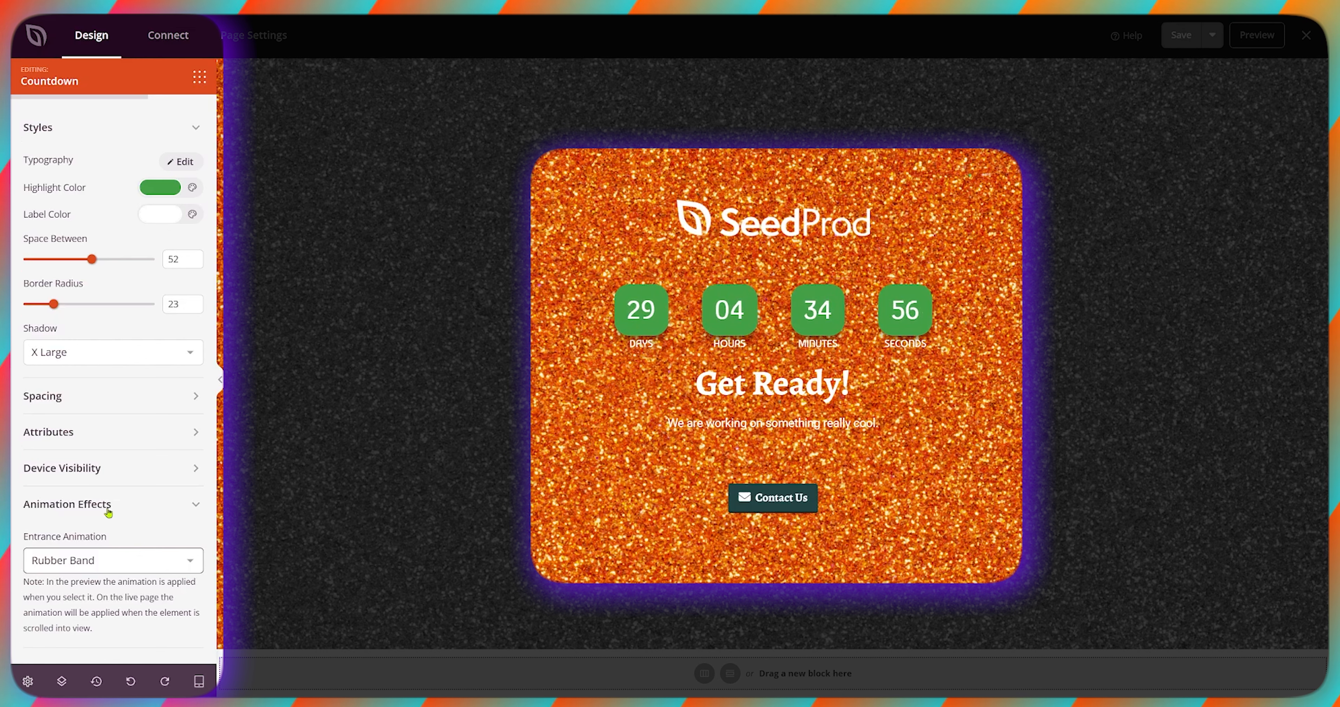
Set the countdown's entrance animation to Zoom In Down.
{"action": "left_click", "coordinate": [104, 560]}
{"action": "scroll", "coordinate": [98, 468], "scroll_direction": "down", "scroll_amount": 15}
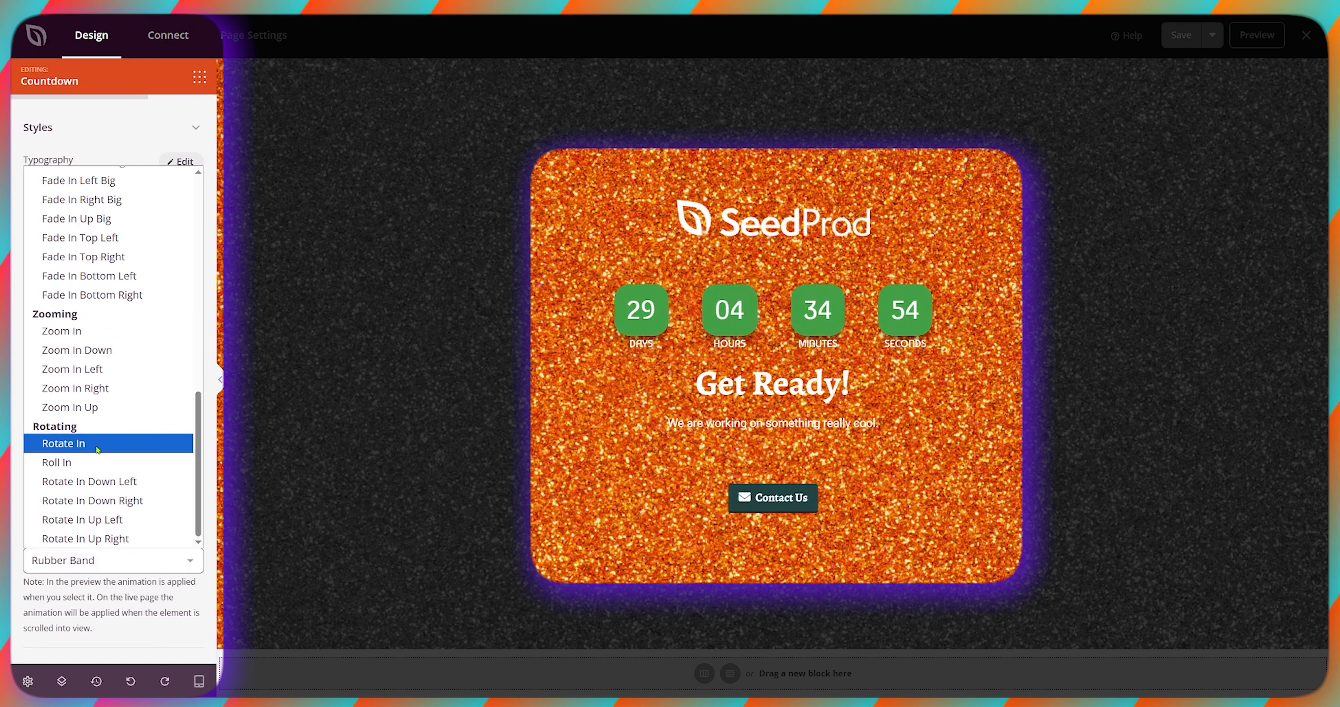
{"action": "left_click", "coordinate": [77, 358]}
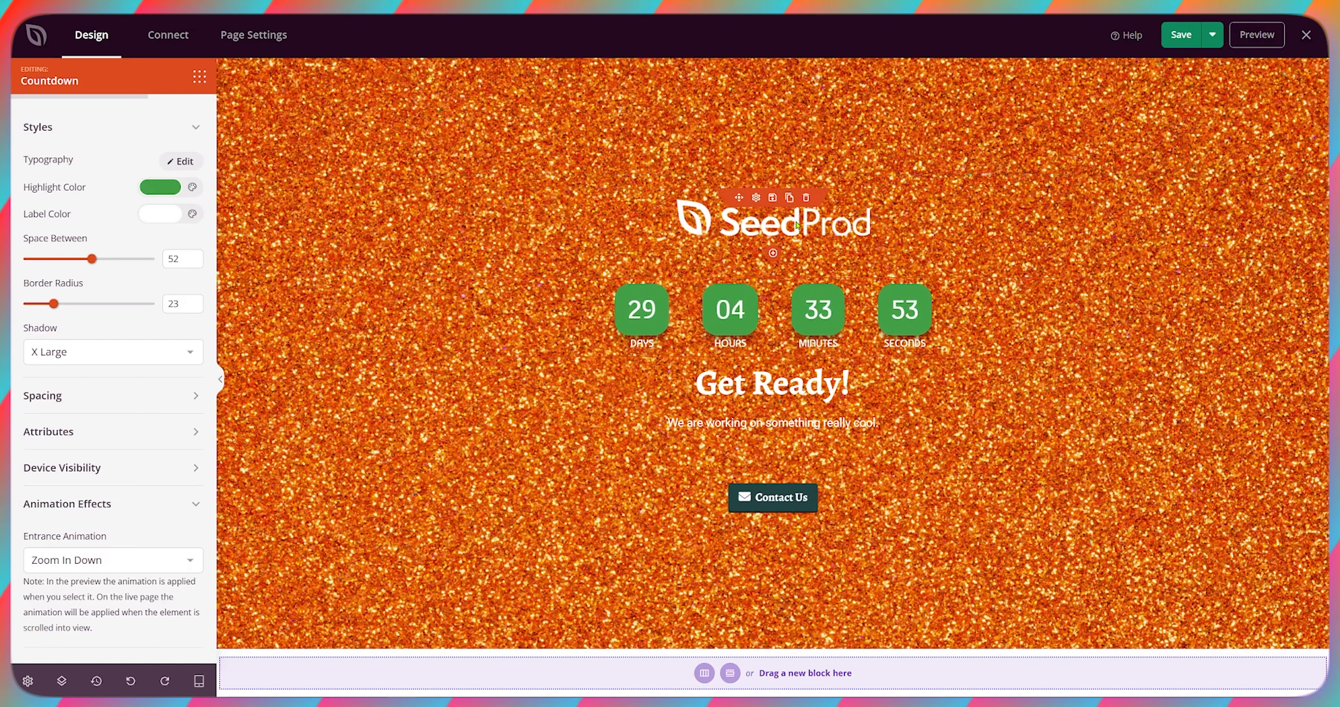
Replace the SeedProd logo above the countdown with an uploaded glittery orange TAYLOR SWIFT logo image.
{"action": "left_click", "coordinate": [797, 225]}
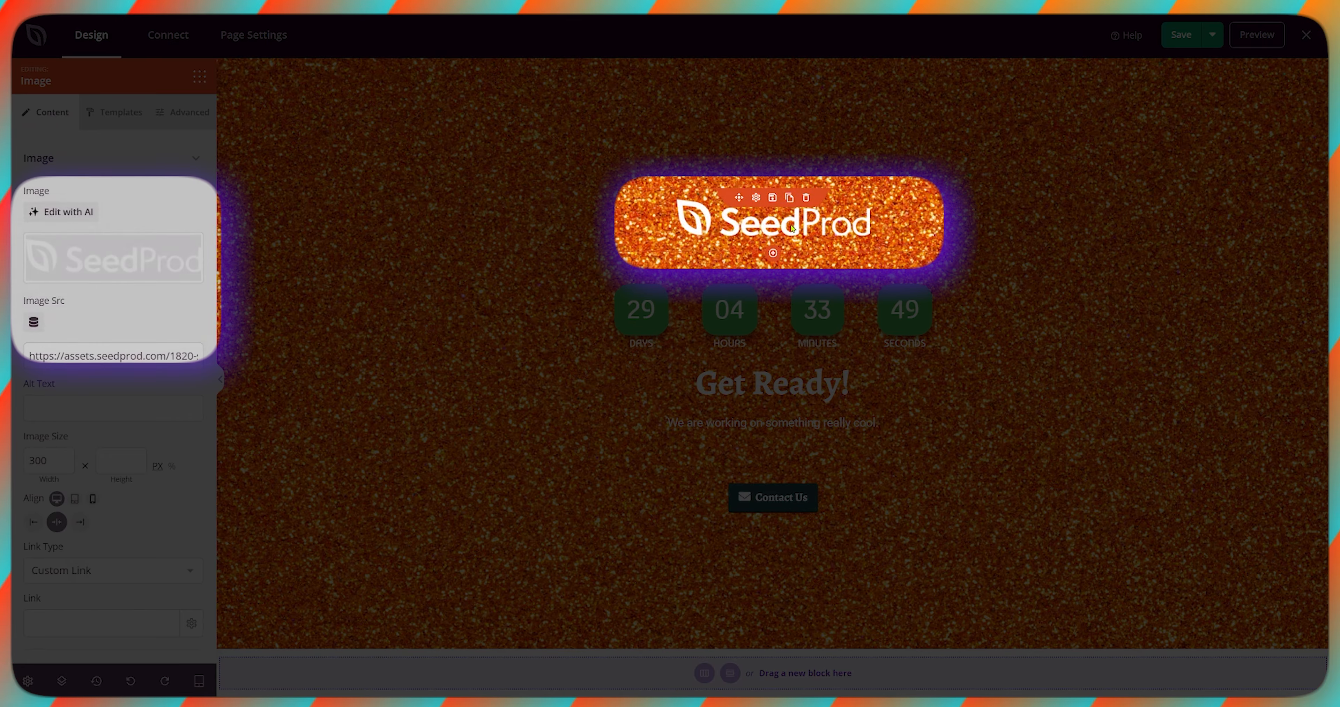
{"action": "left_click", "coordinate": [124, 260]}
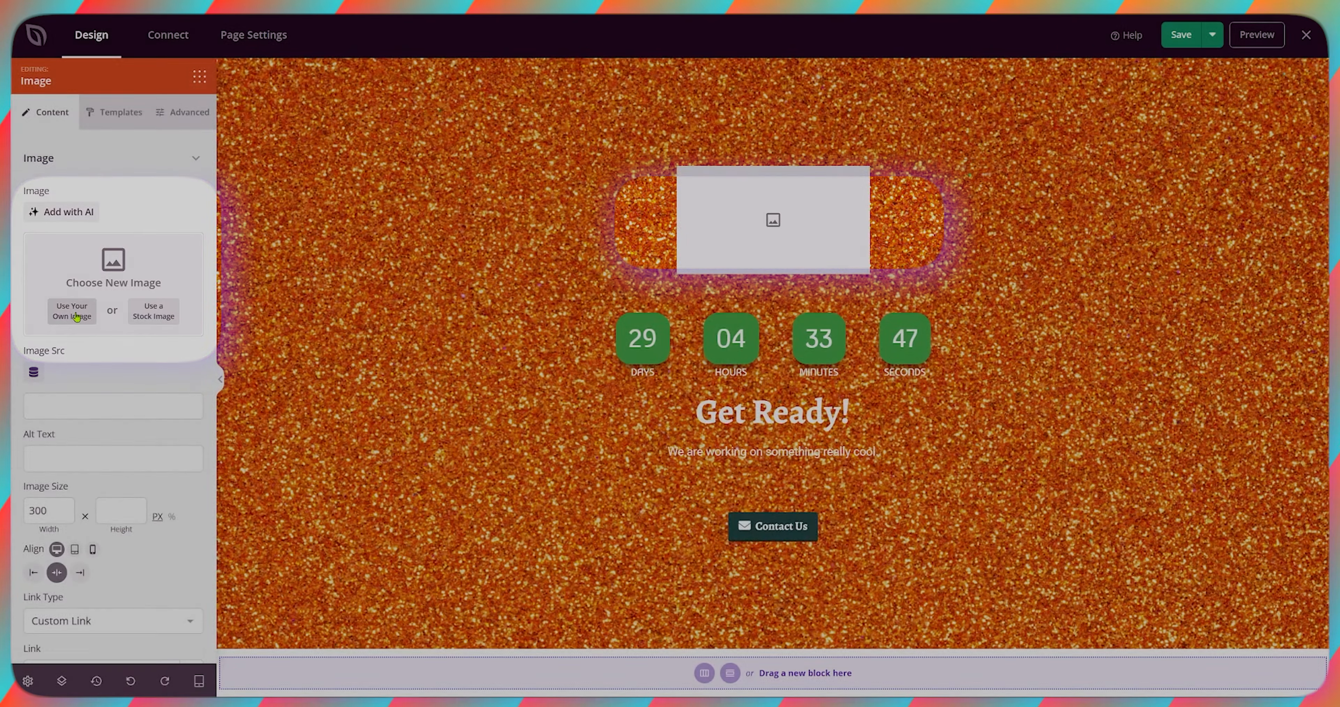
{"action": "left_click", "coordinate": [78, 316]}
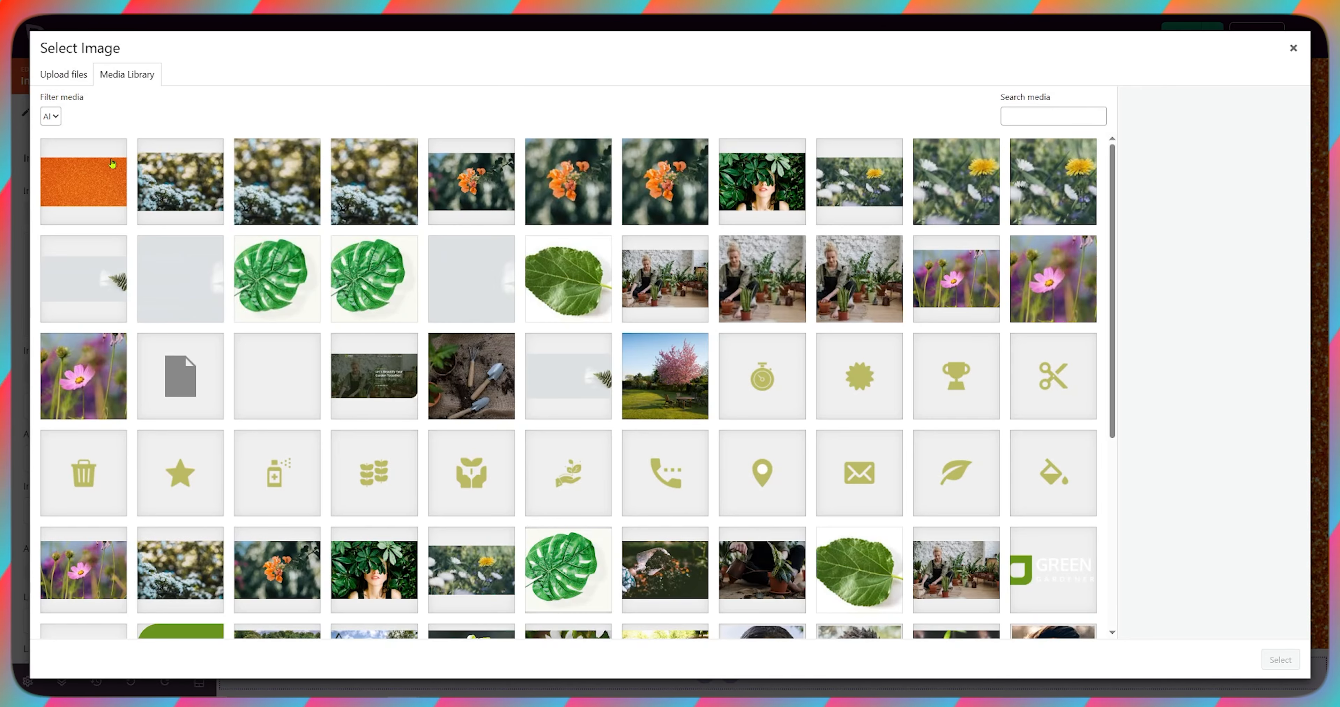
{"action": "left_click", "coordinate": [76, 82]}
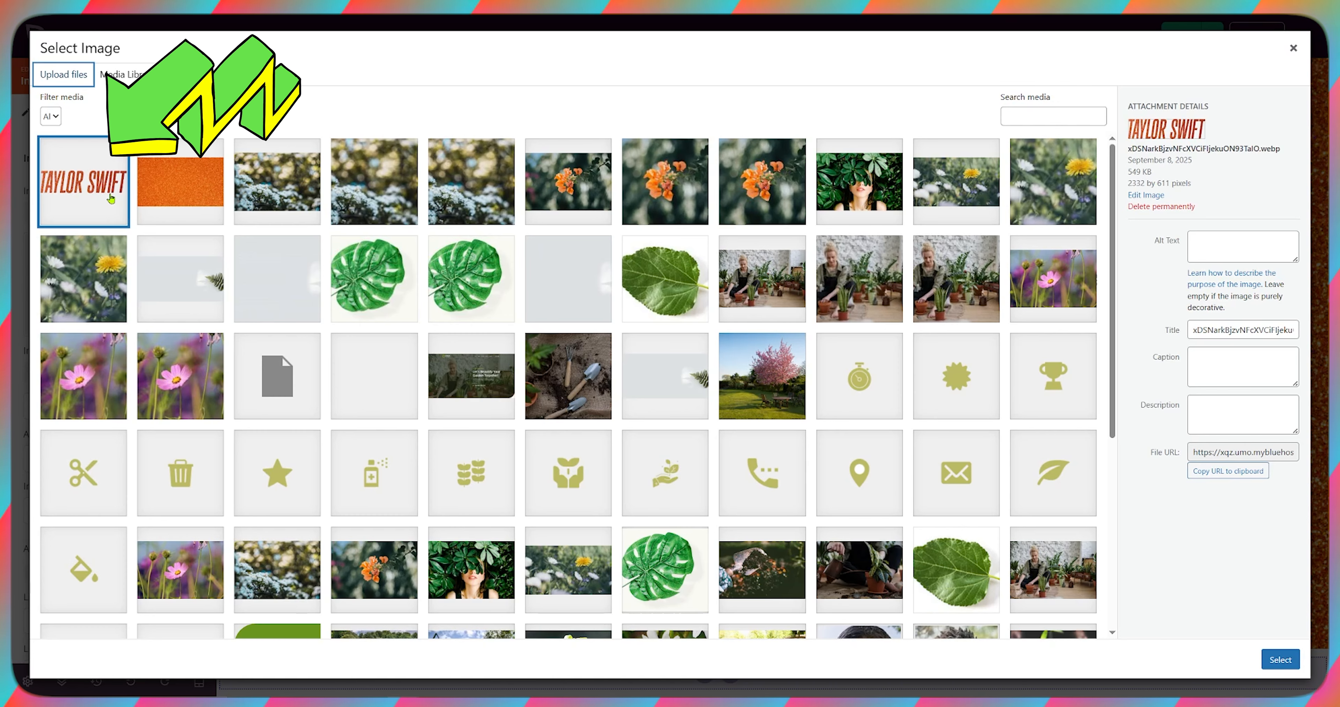
{"action": "left_click", "coordinate": [1281, 660]}
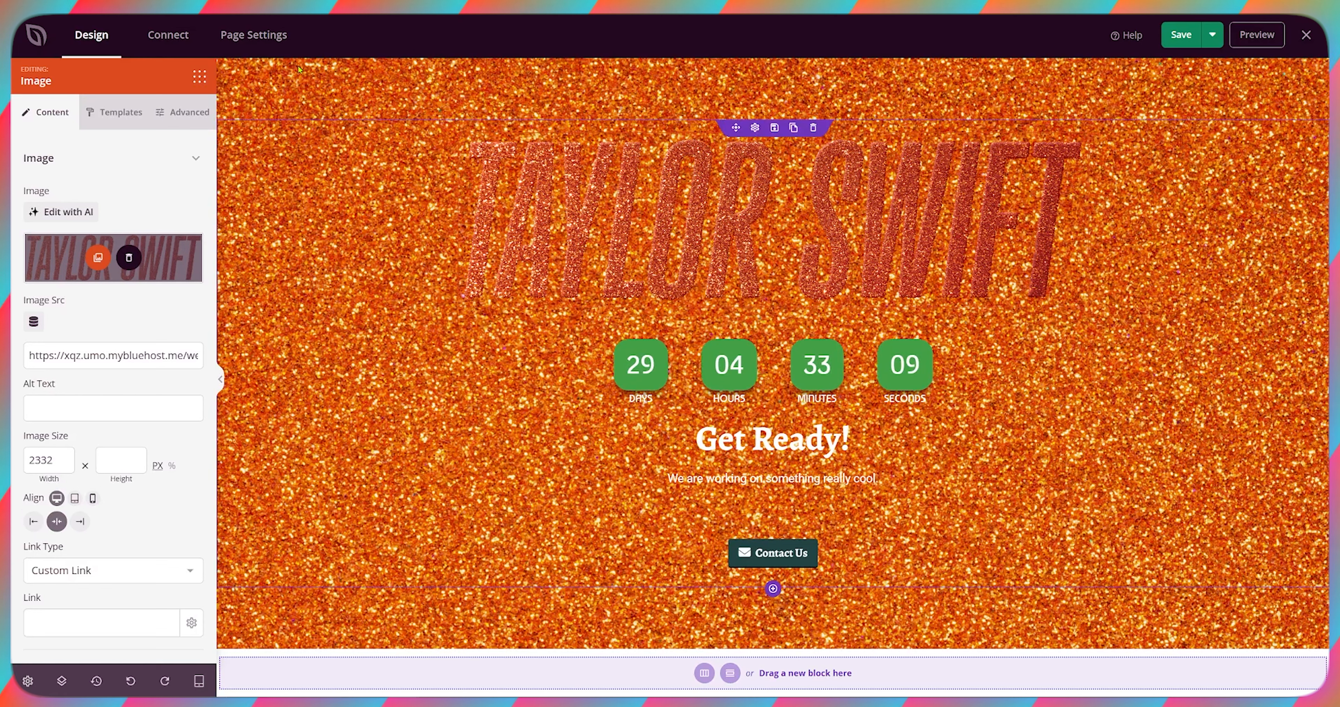
Remove the orange glitter background image from the page's global background settings.
{"action": "left_click", "coordinate": [28, 680]}
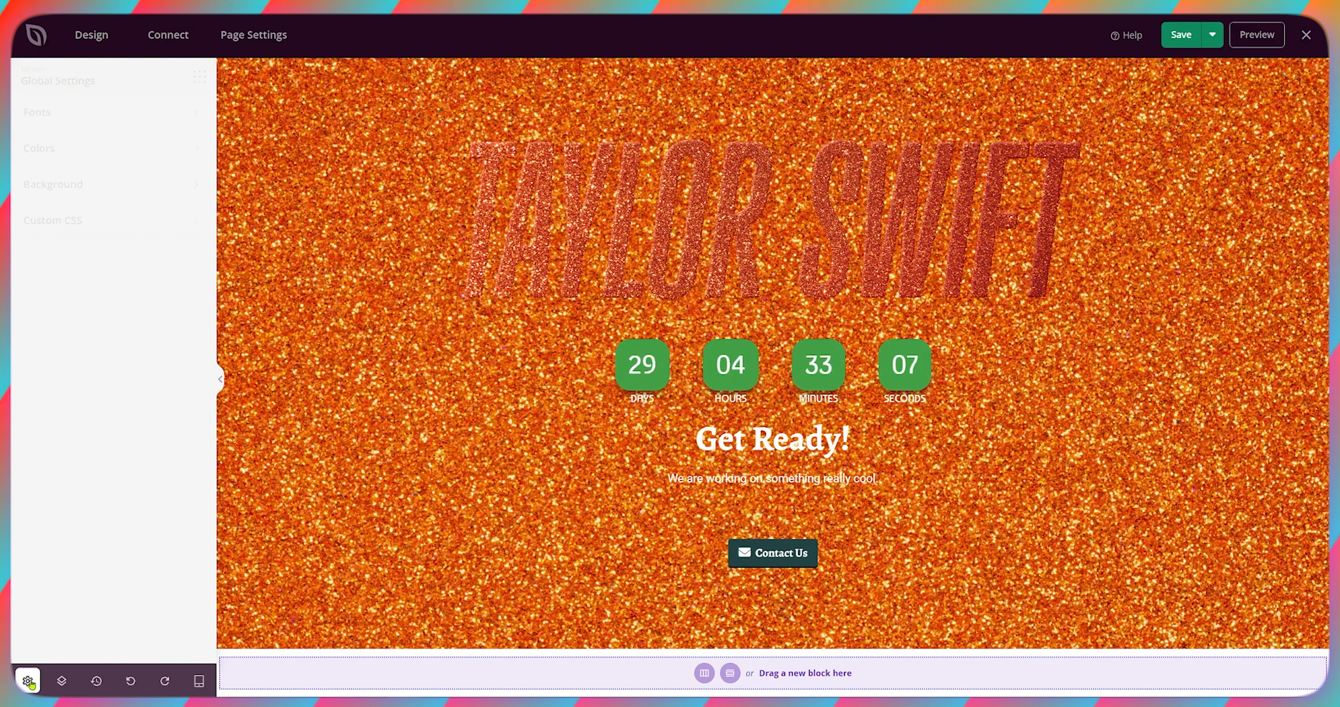
{"action": "left_click", "coordinate": [84, 186]}
{"action": "mouse_move", "coordinate": [114, 342]}
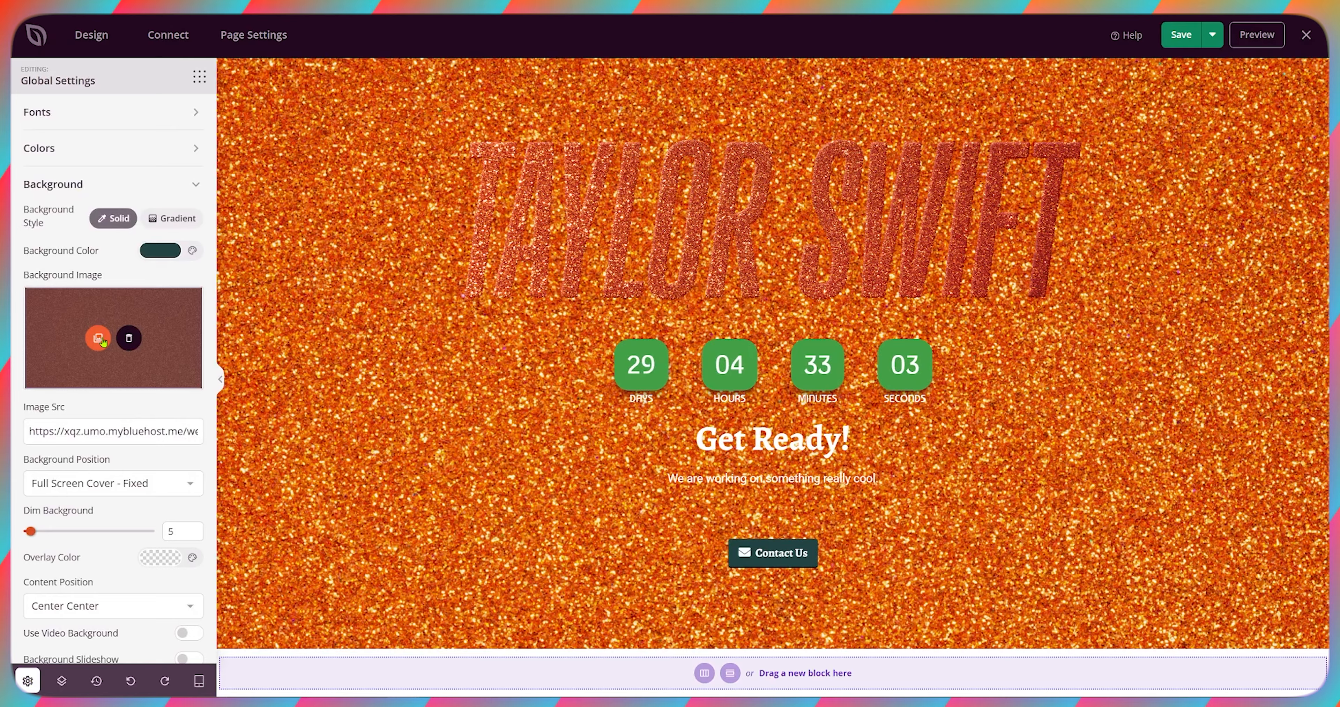
{"action": "left_click", "coordinate": [120, 341]}
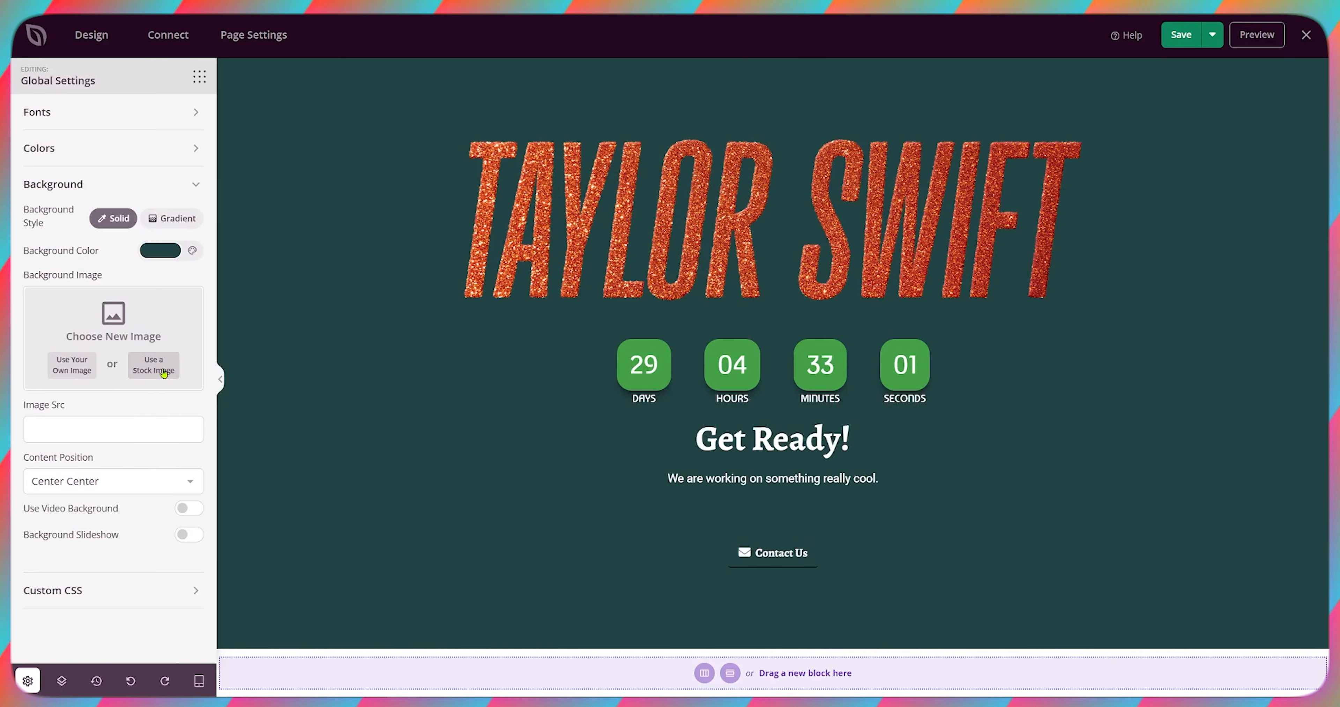
Try a "glitter blue" stock image with white swirls as the page background and remove it.
{"action": "left_click", "coordinate": [163, 372]}
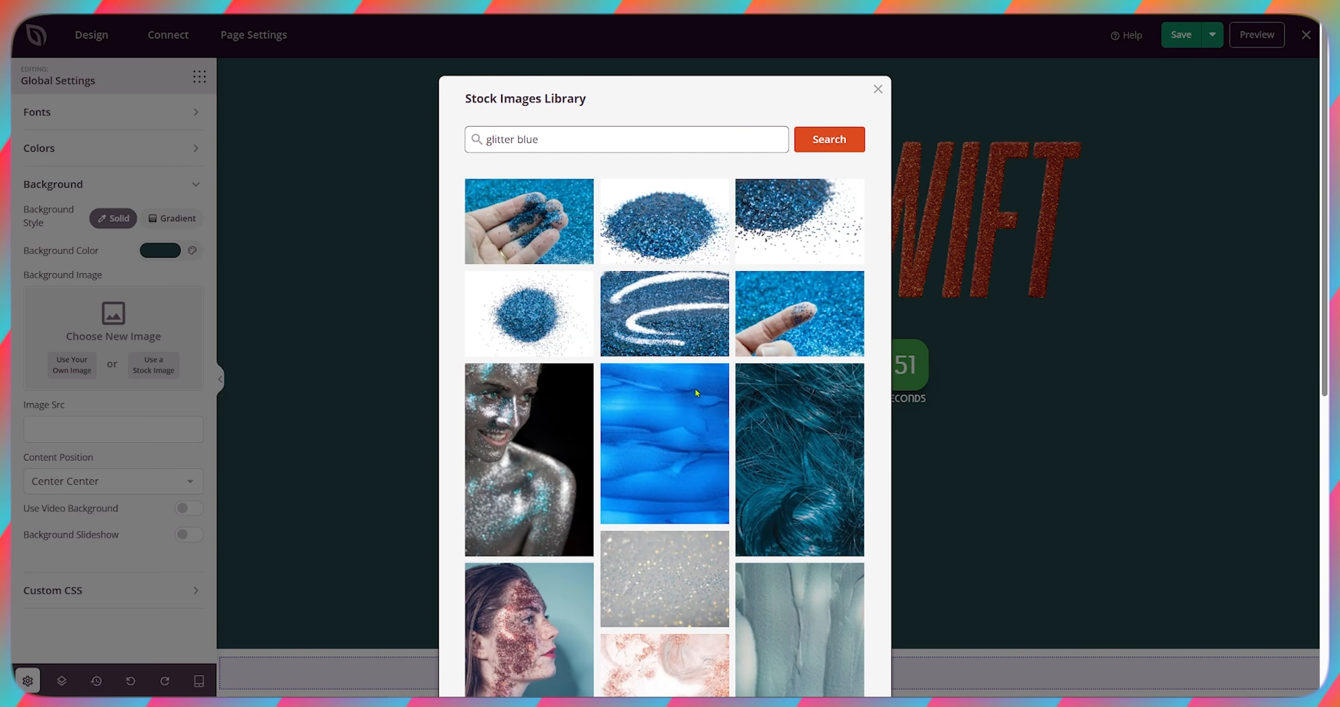
{"action": "left_click", "coordinate": [672, 313]}
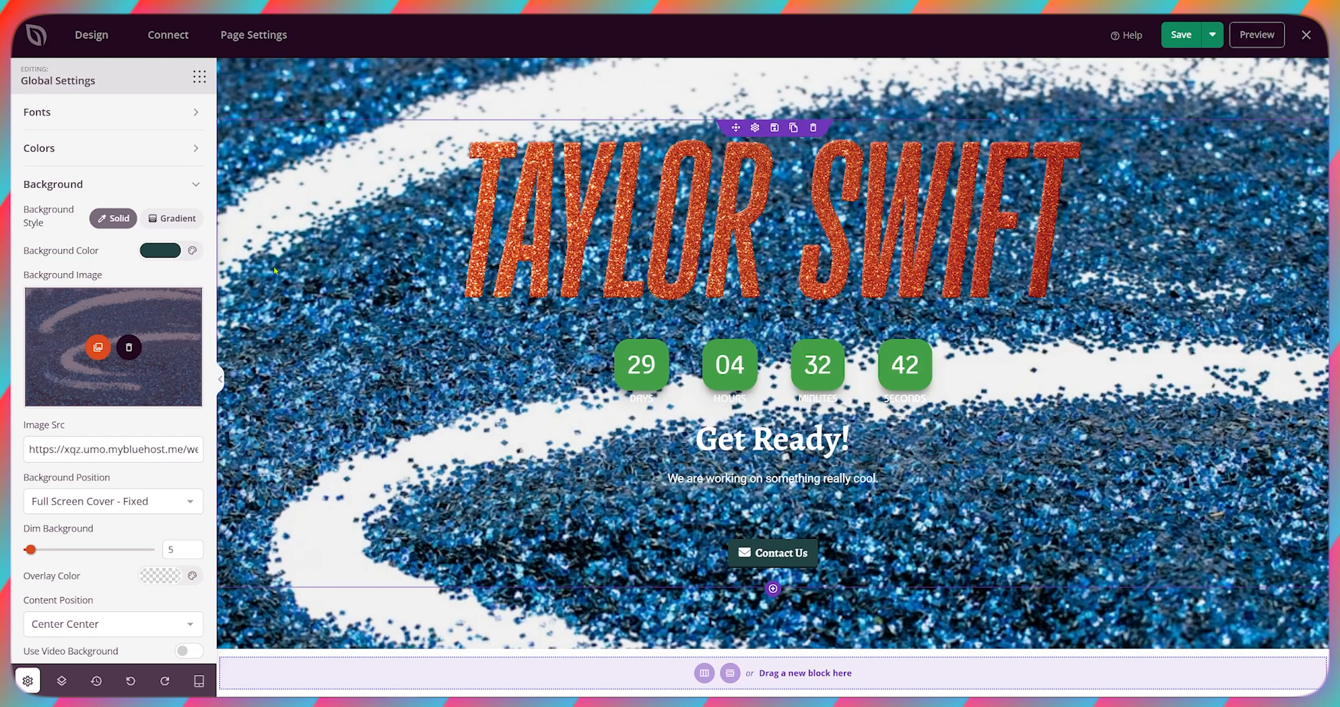
{"action": "left_click", "coordinate": [139, 348]}
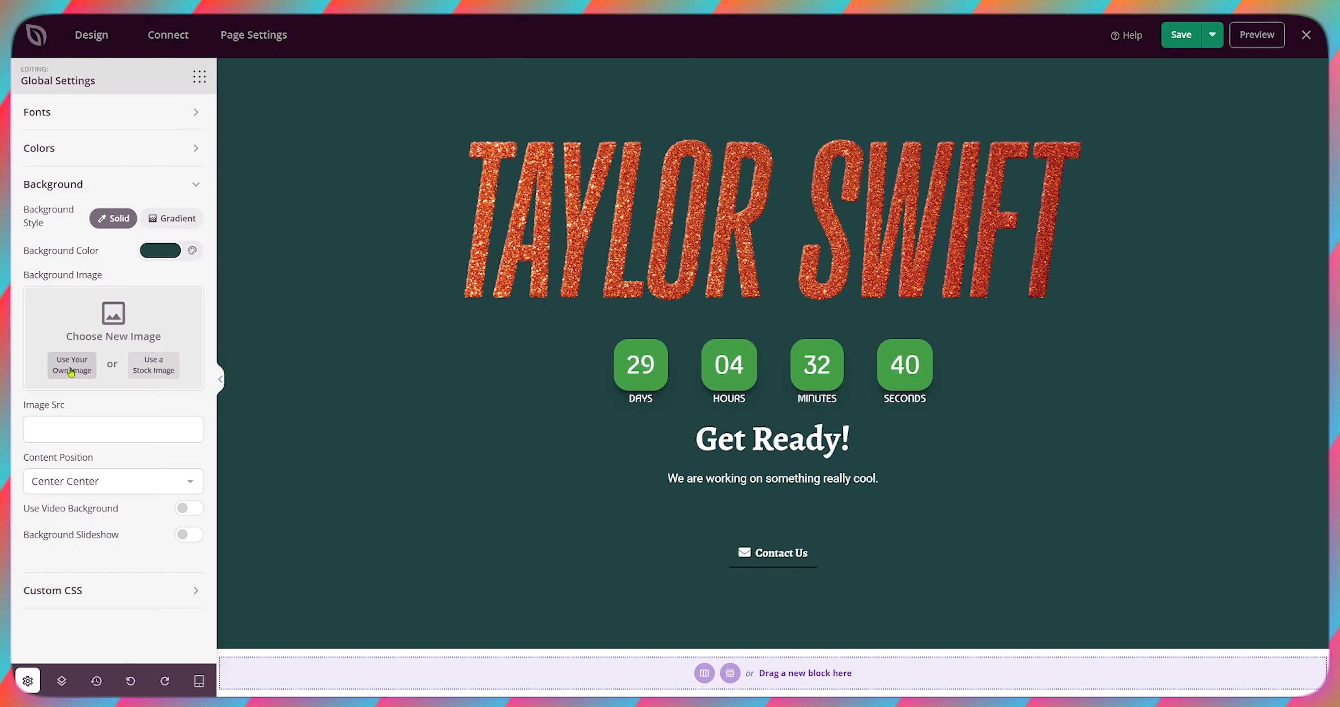
Upload a blue glitter image of your own and set it as the page background.
{"action": "left_click", "coordinate": [80, 371]}
{"action": "left_click", "coordinate": [64, 75]}
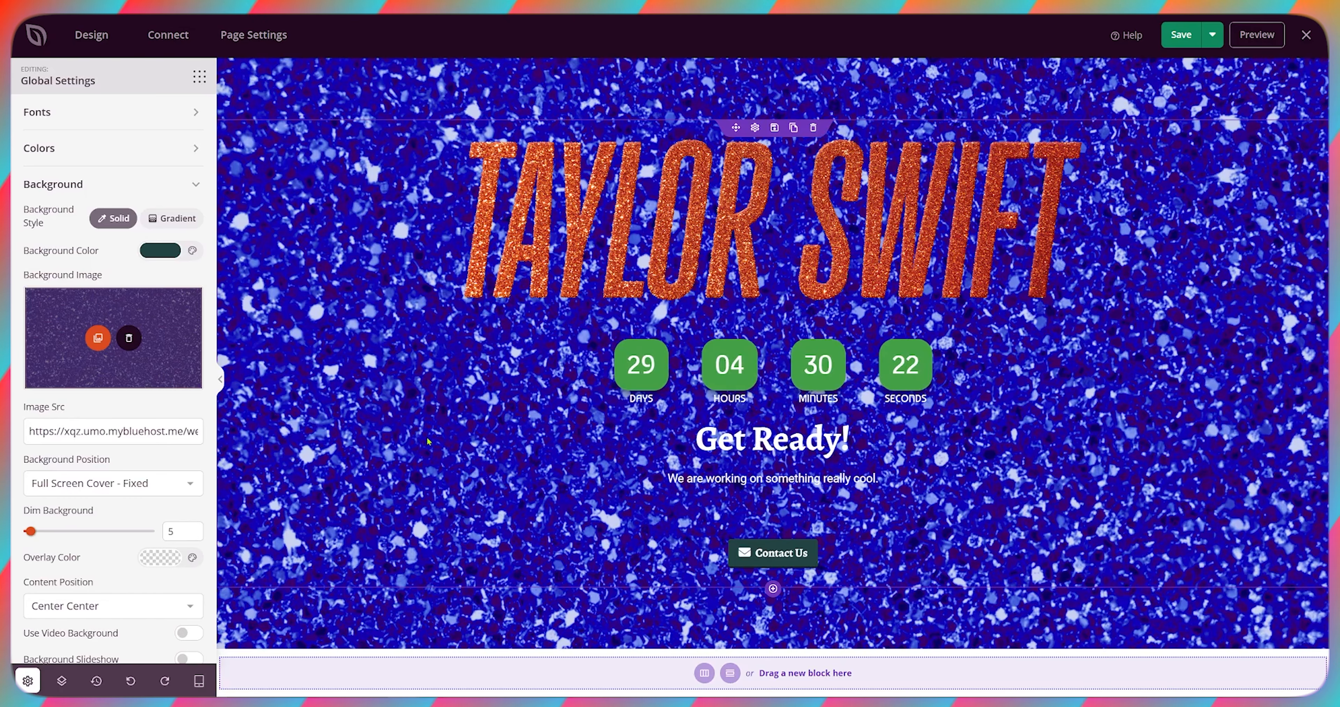
Open the settings of the countdown block below the TAYLOR SWIFT logo.
{"action": "left_click", "coordinate": [815, 370]}
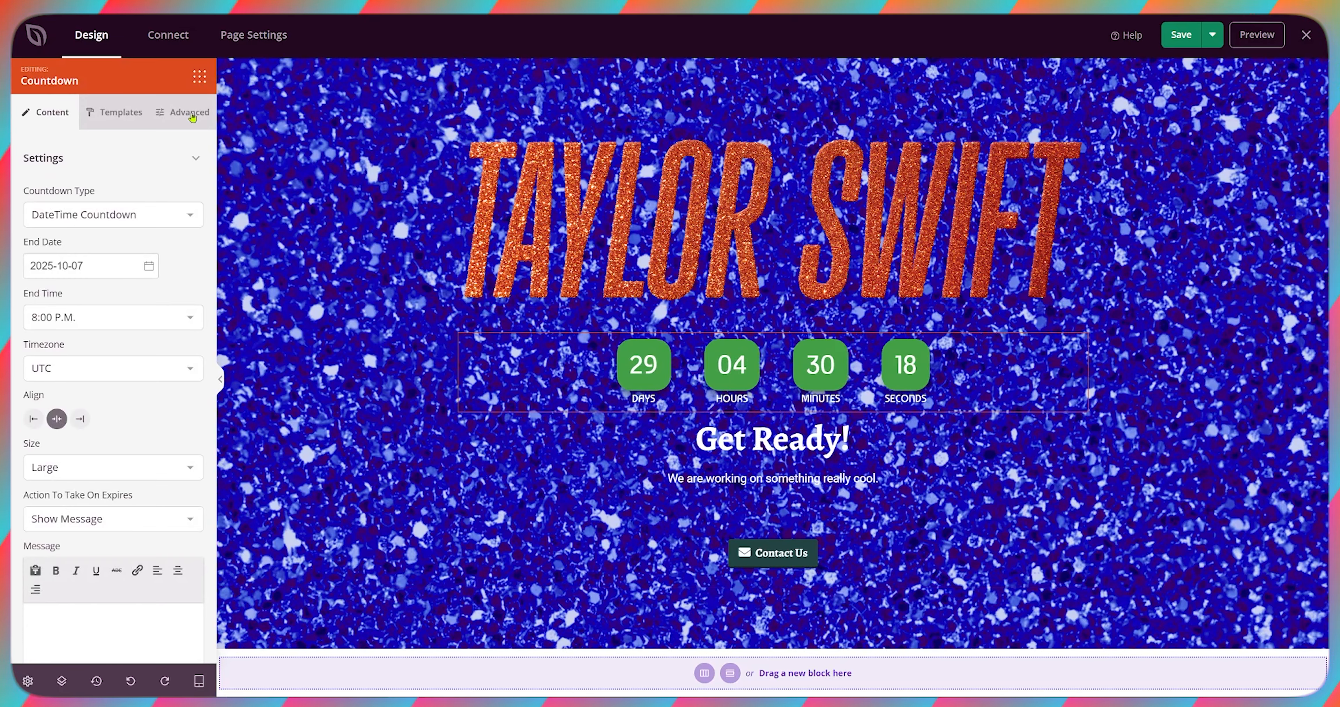